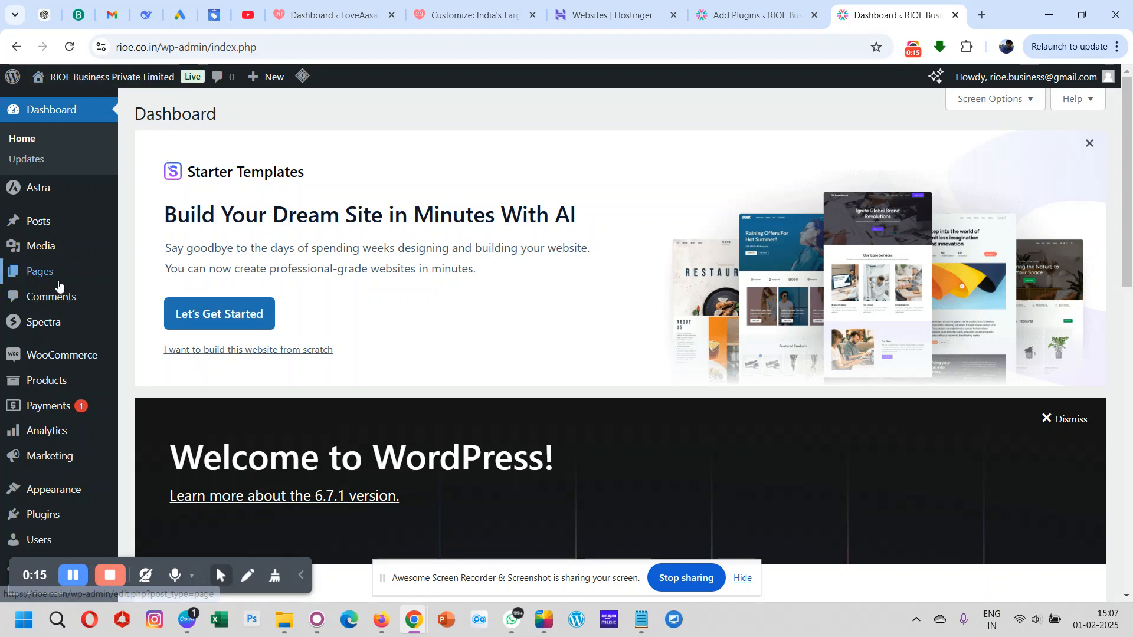
# Open the site's installed plugins list and review the plugins on it.
pyautogui.scroll(-3, 35, 268)
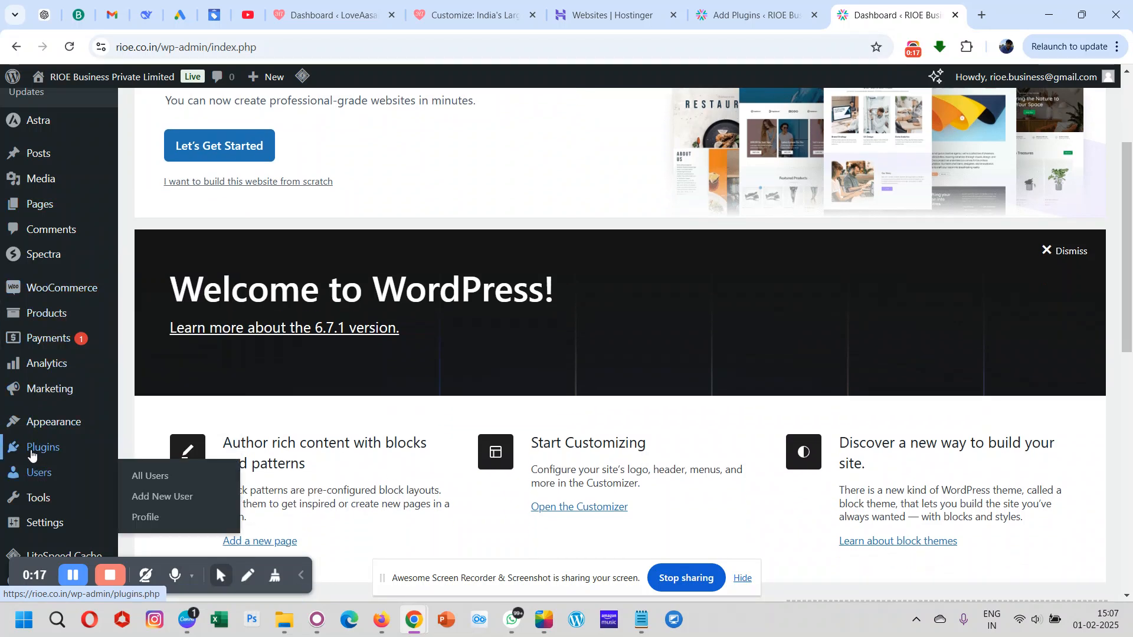
pyautogui.moveTo(31, 453)
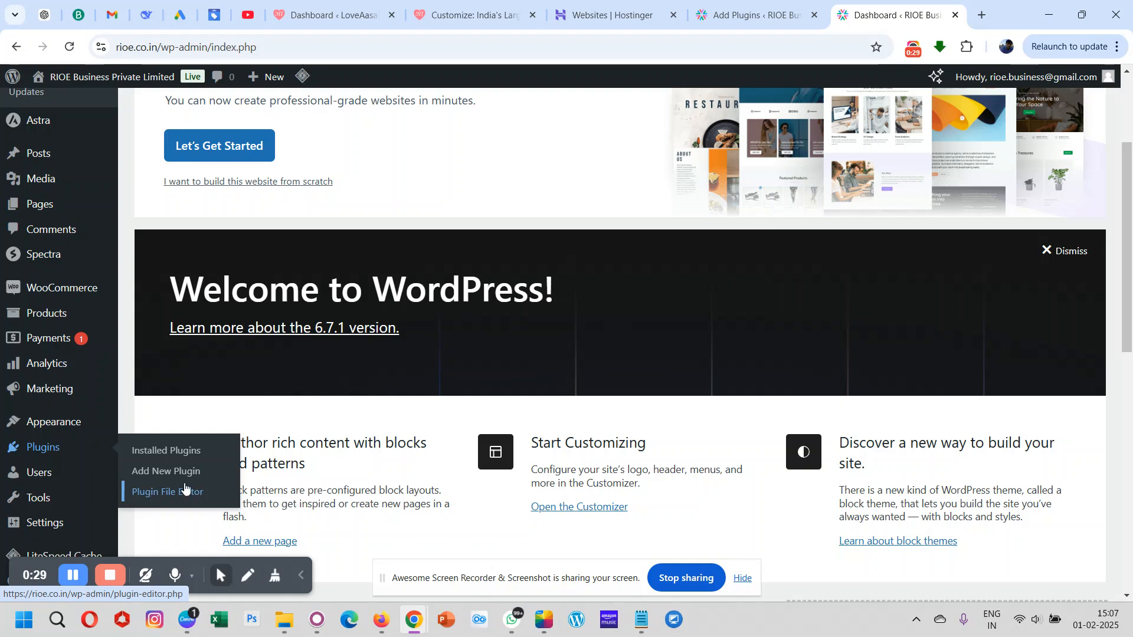
pyautogui.click(152, 452)
pyautogui.scroll(-2, 377, 338)
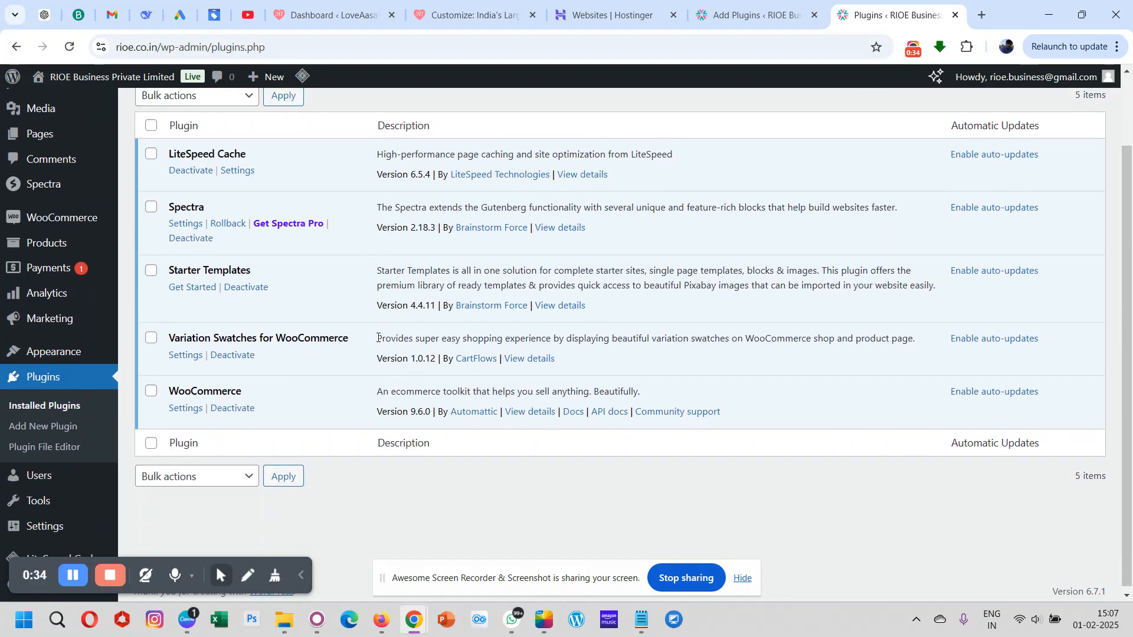
pyautogui.scroll(1, 378, 338)
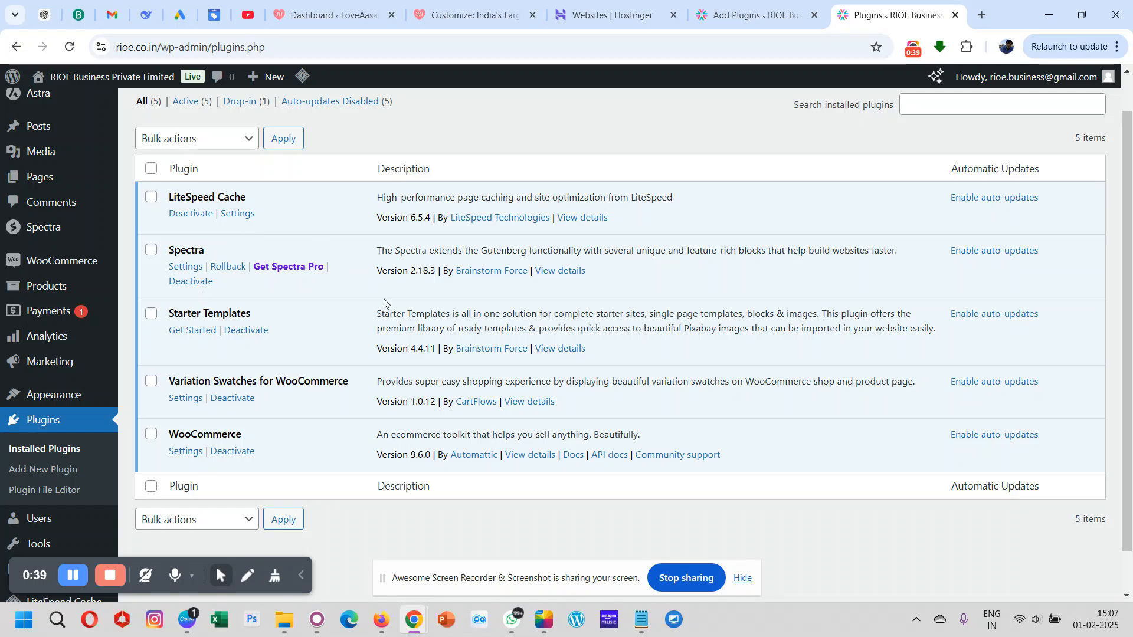
pyautogui.scroll(1, 384, 304)
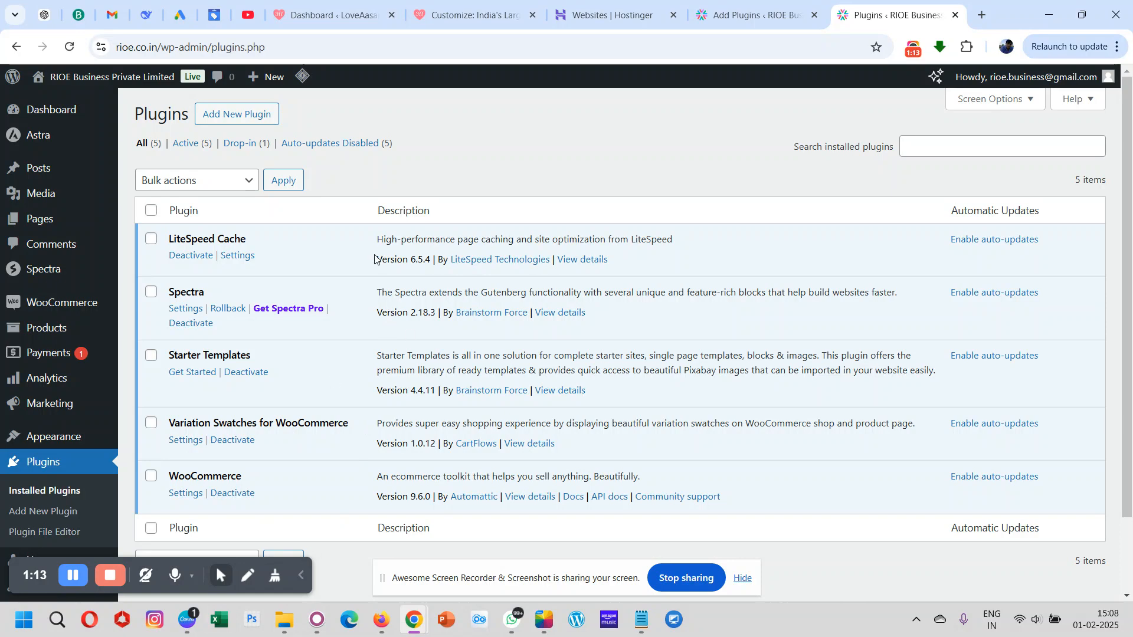
# Upload the plugin archive astra-addon-plugin-4.1.6 from the Downloads folder and install it.
pyautogui.click(242, 120)
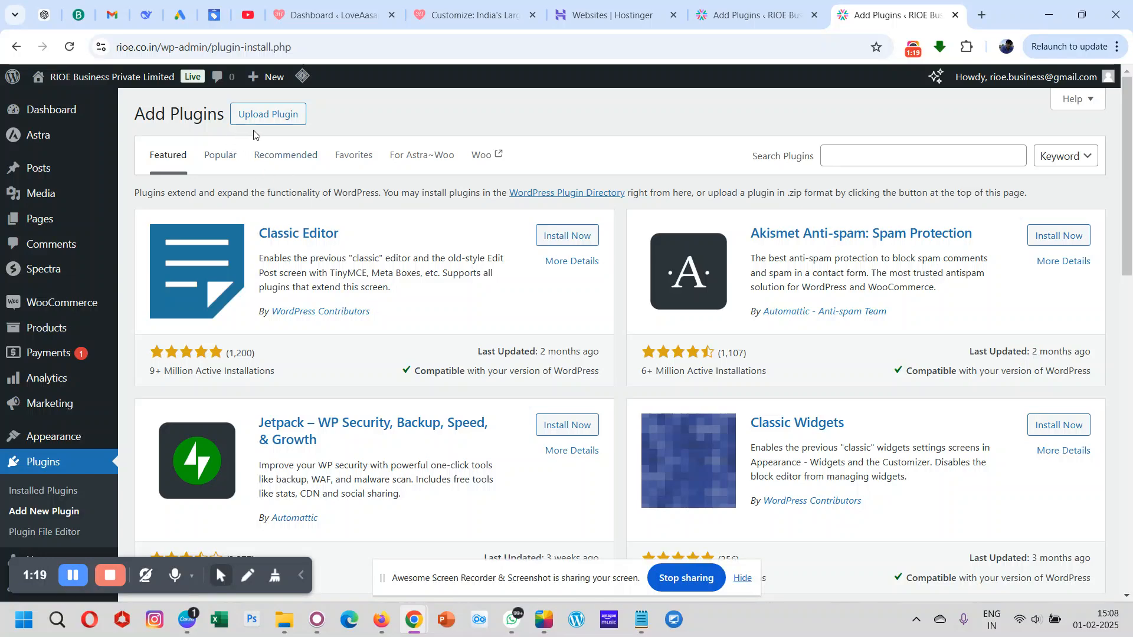
pyautogui.click(278, 127)
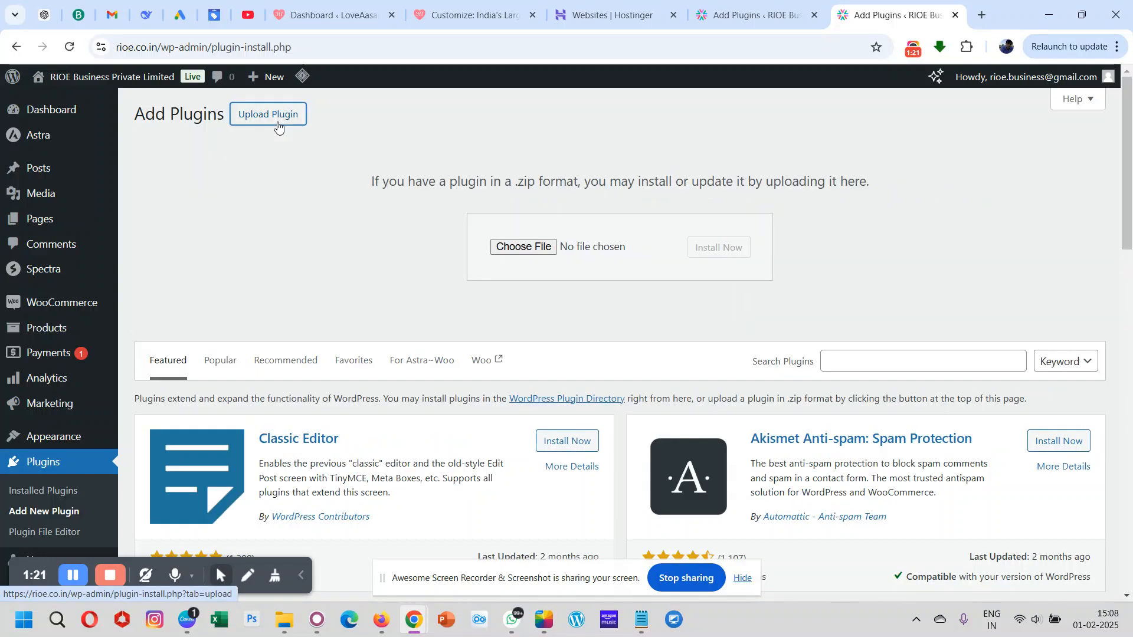
pyautogui.click(529, 248)
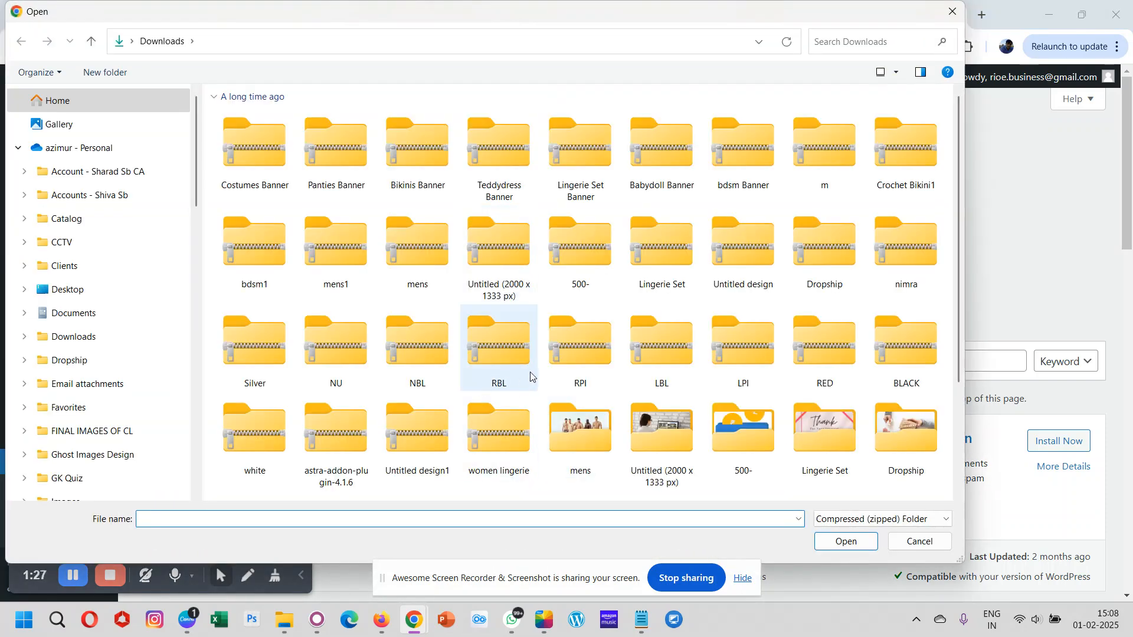
pyautogui.scroll(-3, 530, 376)
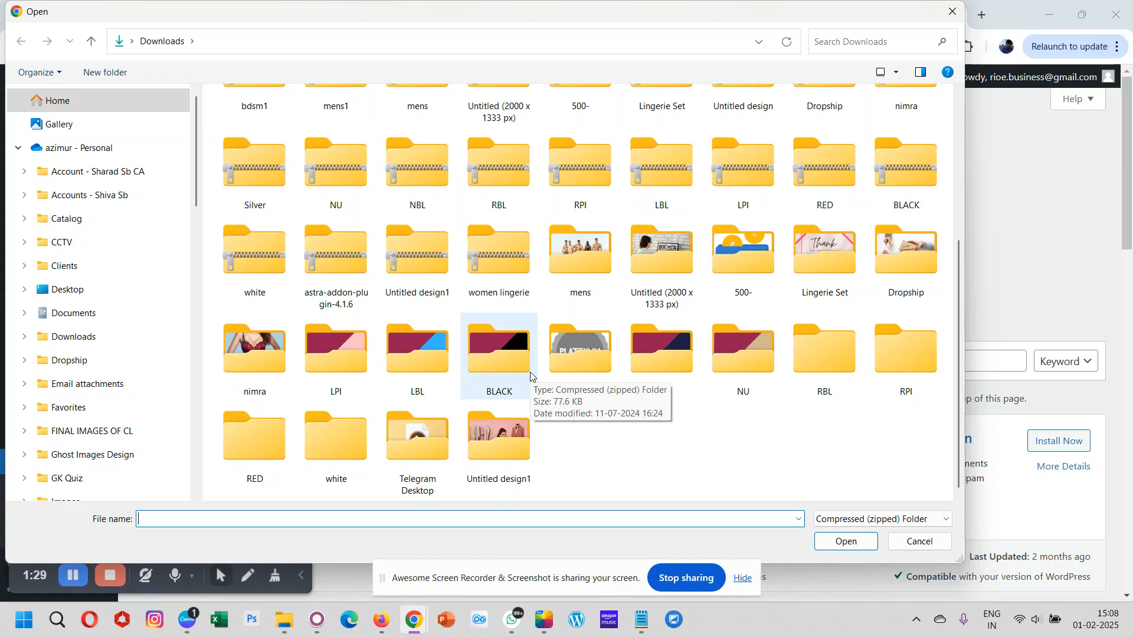
pyautogui.click(336, 263)
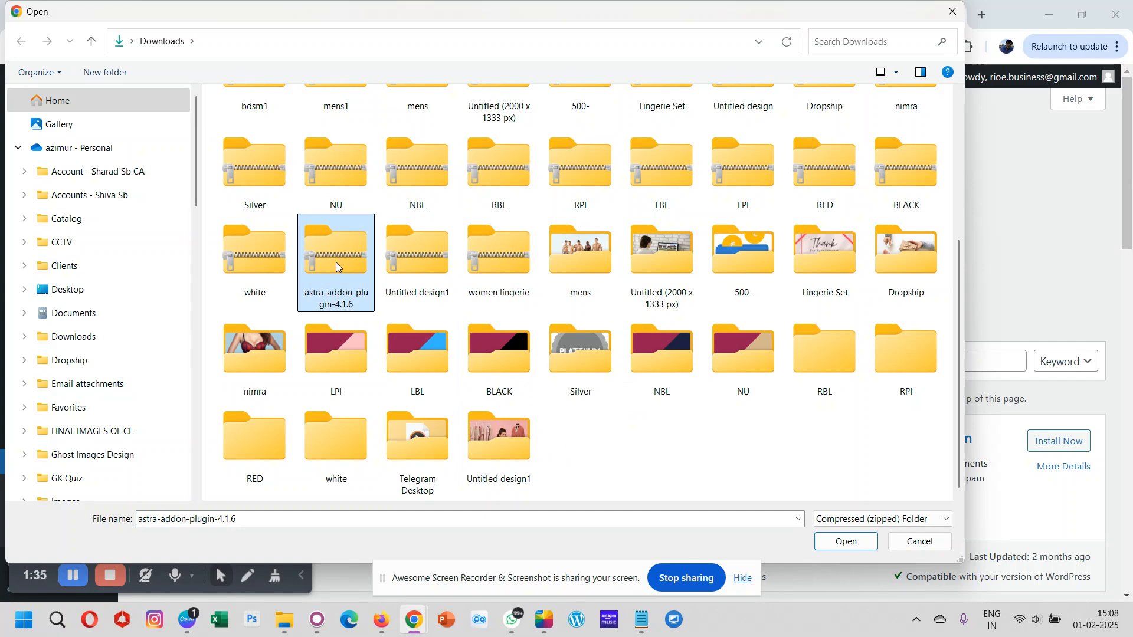
pyautogui.doubleClick(336, 262)
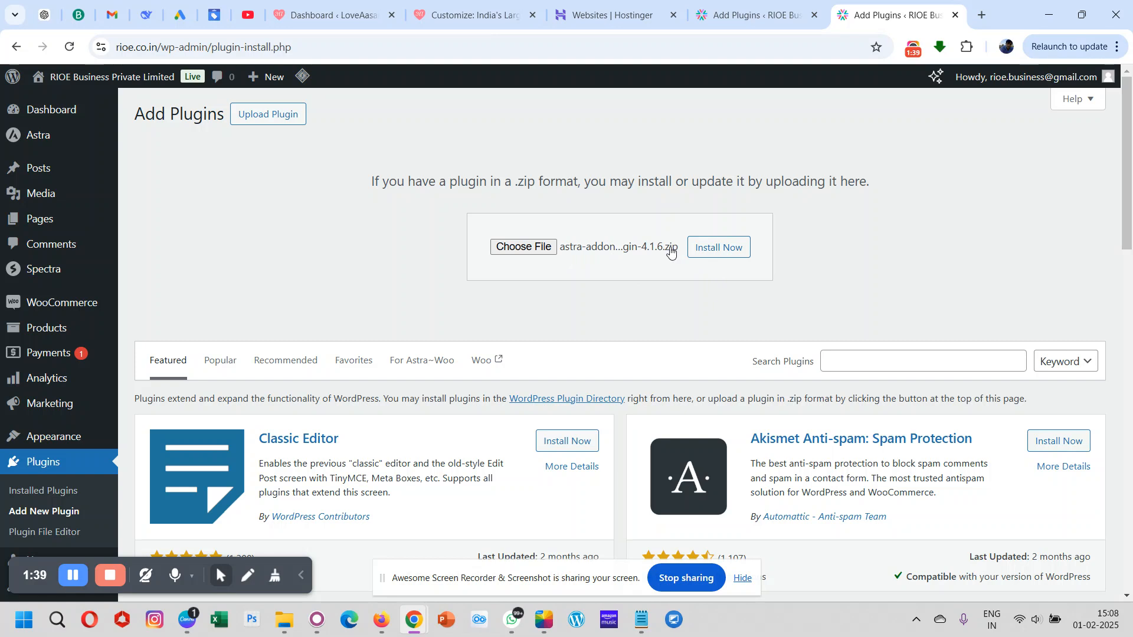
pyautogui.click(718, 252)
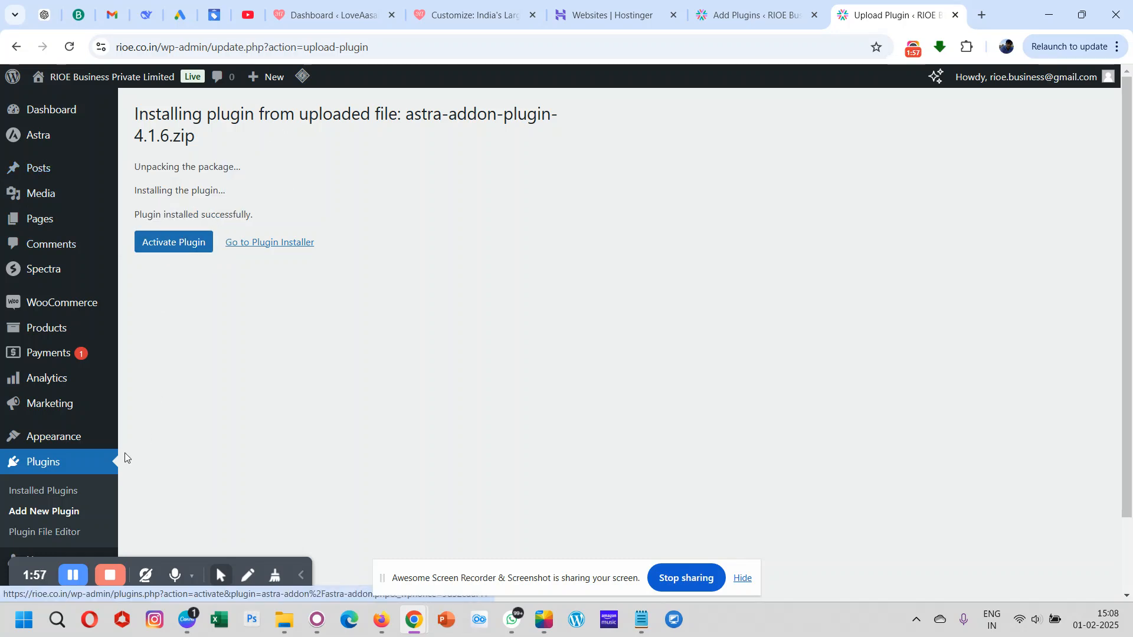
# Open the installed plugins list in a separate browser tab and check the Astra Pro entry.
pyautogui.click(15, 493)
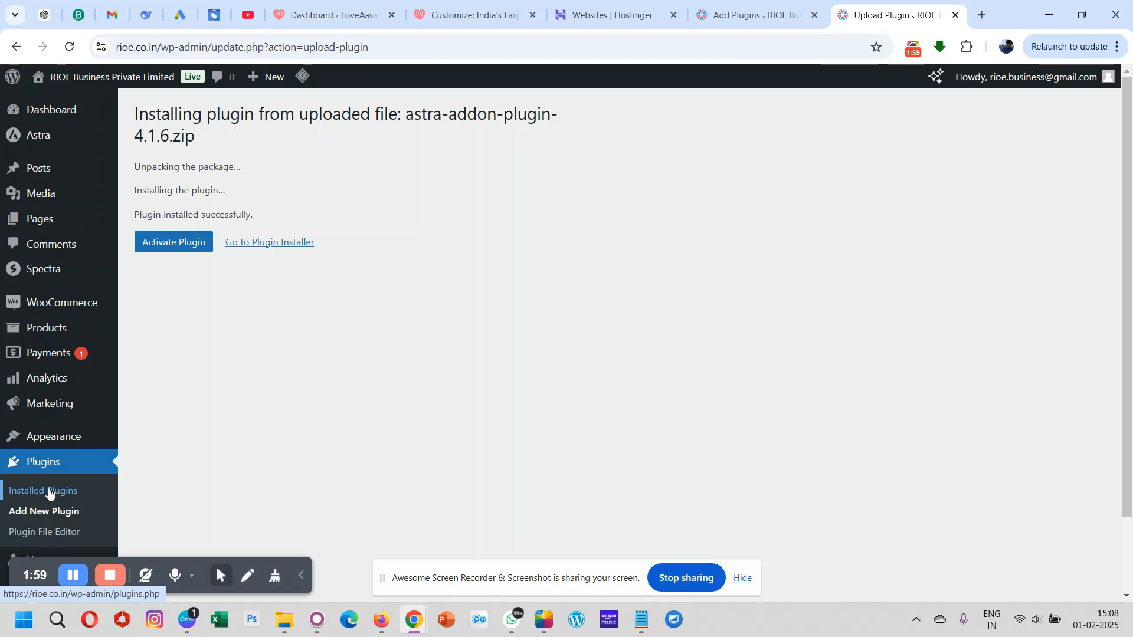
pyautogui.rightClick(48, 489)
pyautogui.click(132, 308)
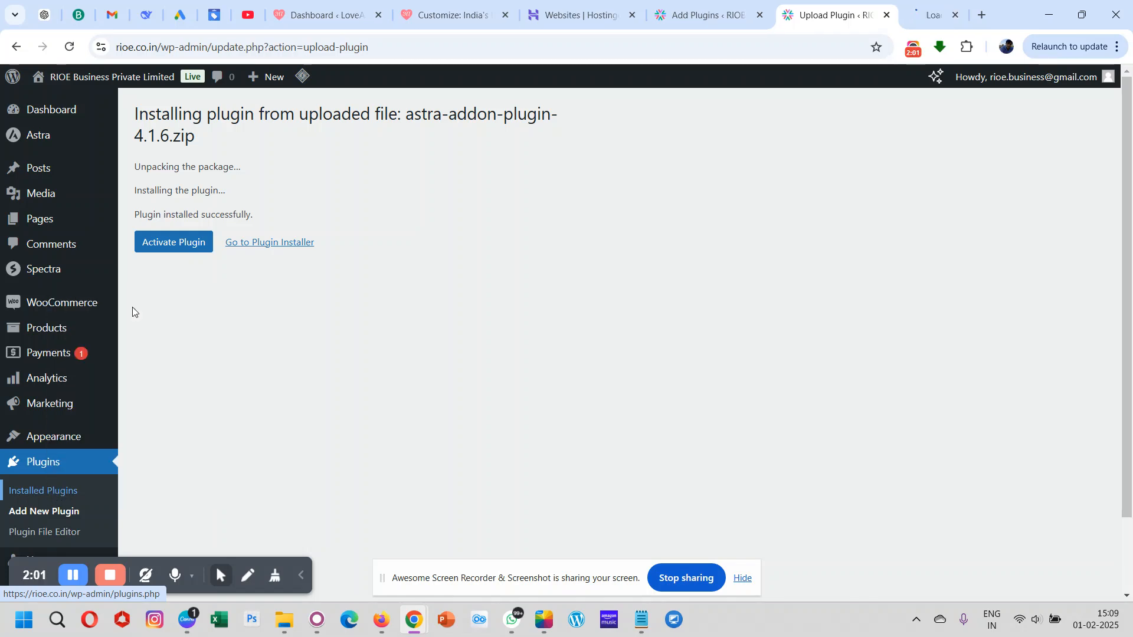
pyautogui.click(891, 5)
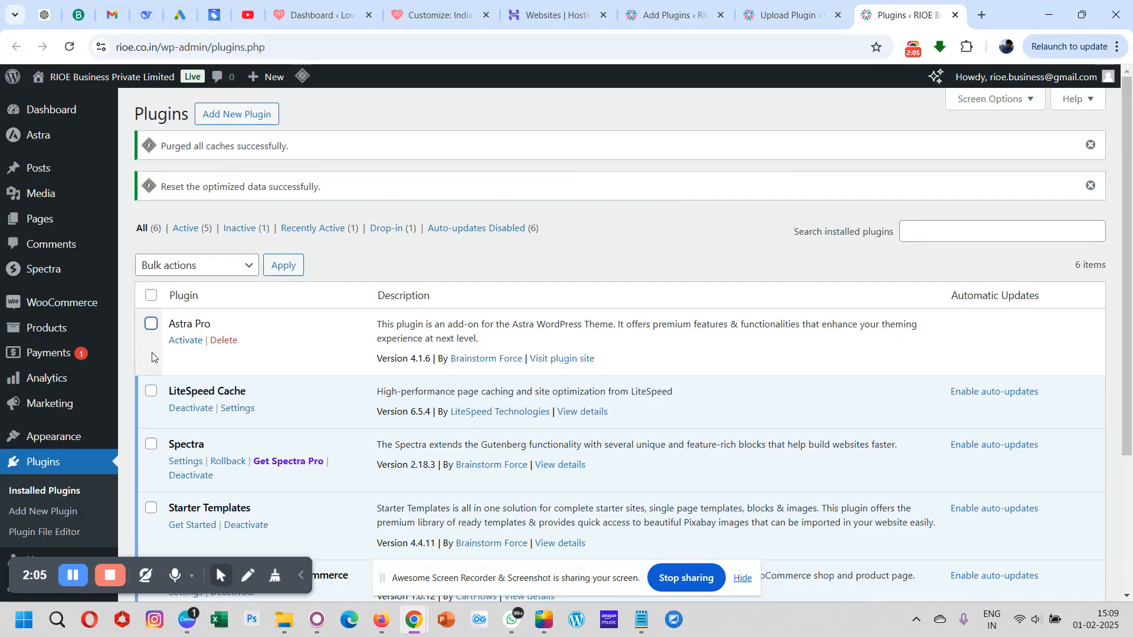
pyautogui.scroll(-1, 326, 440)
pyautogui.scroll(-3, 325, 440)
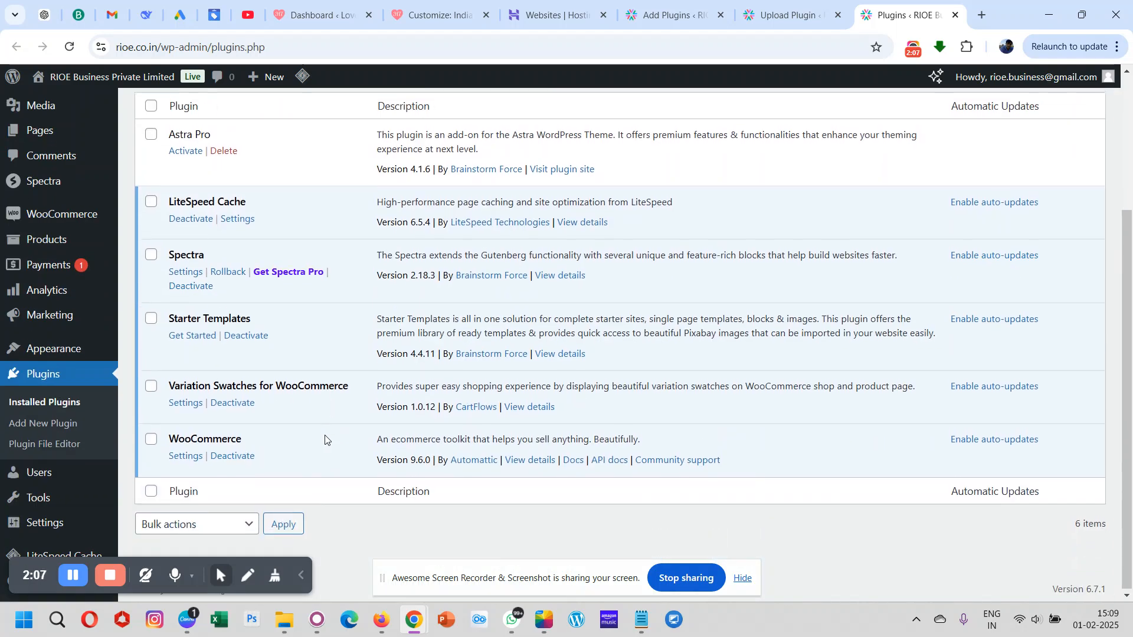
pyautogui.scroll(1, 326, 440)
pyautogui.scroll(2, 226, 228)
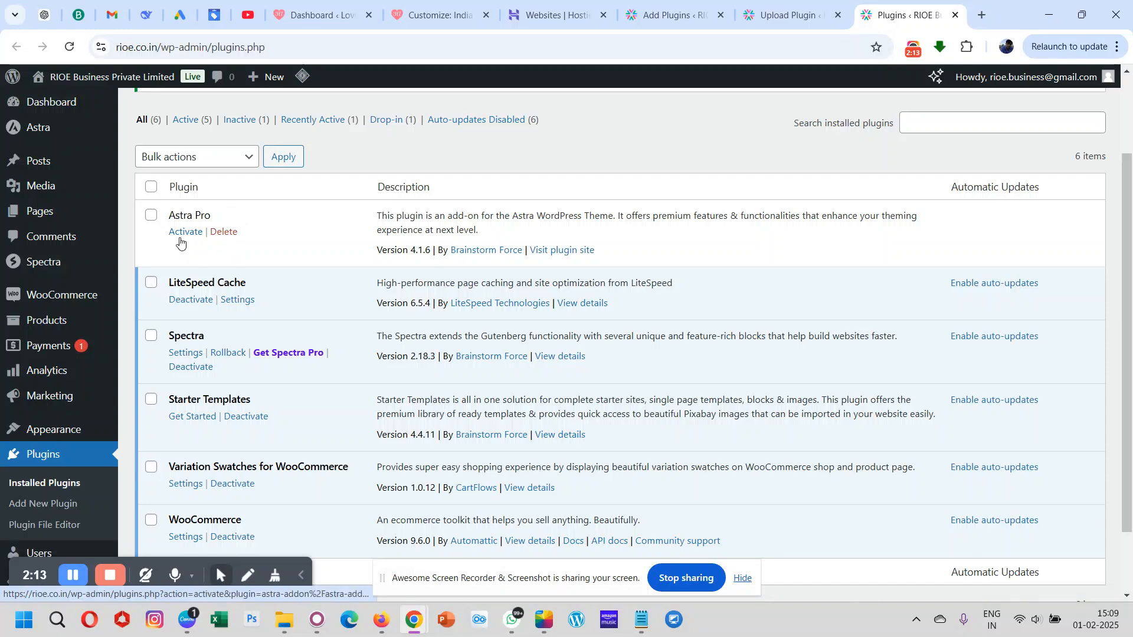
# Activate the newly installed Astra Pro plugin from its upload result page.
pyautogui.click(765, 4)
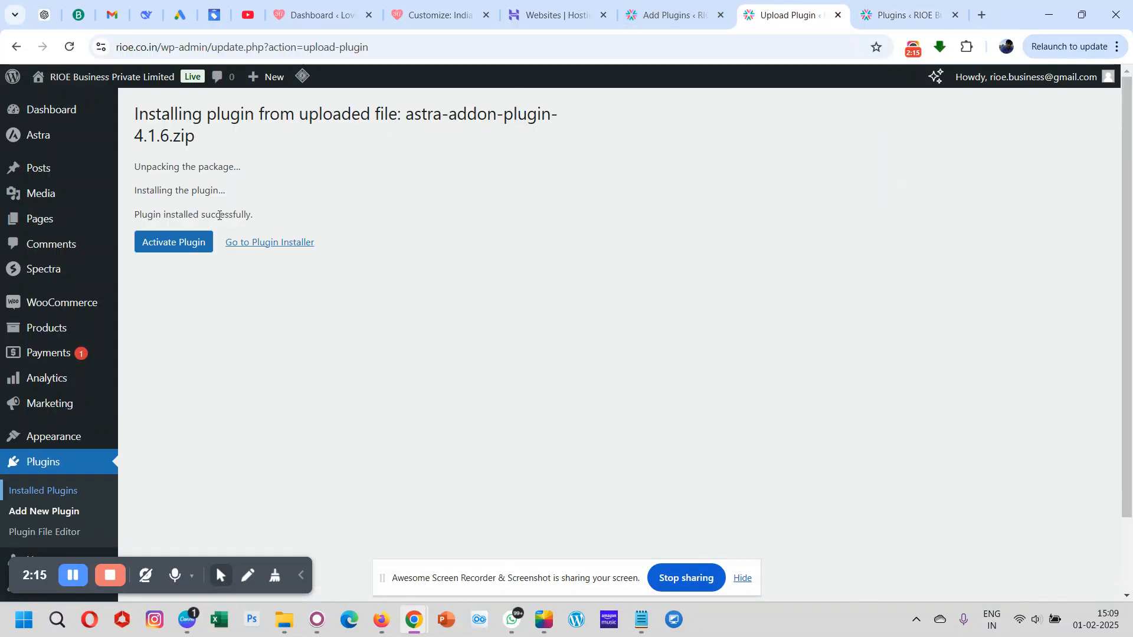
pyautogui.click(169, 252)
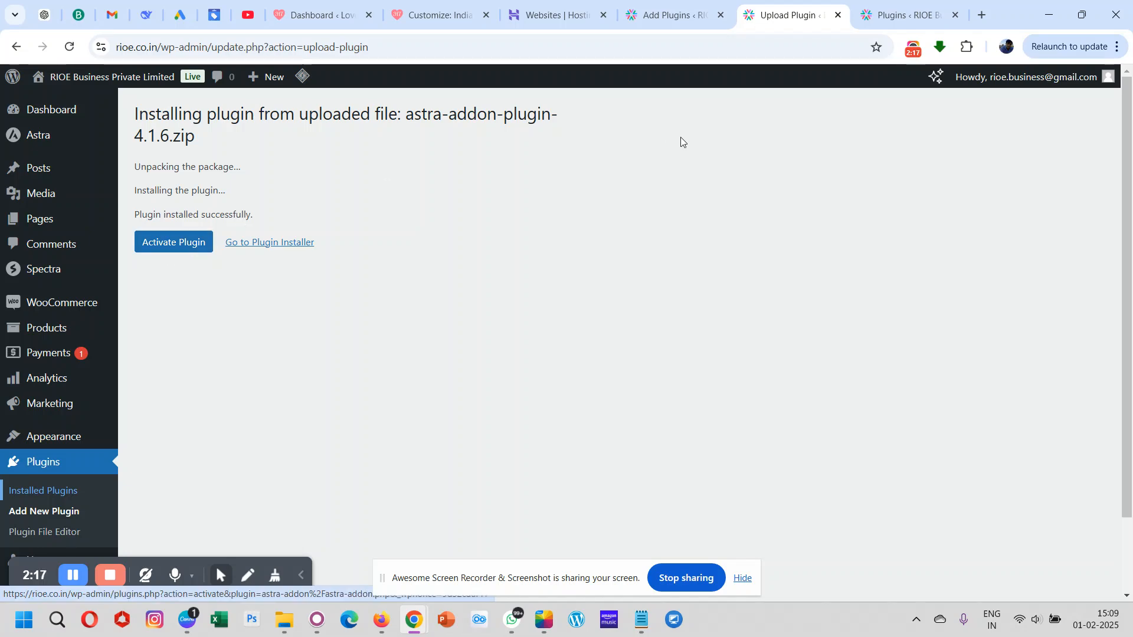
pyautogui.click(903, 15)
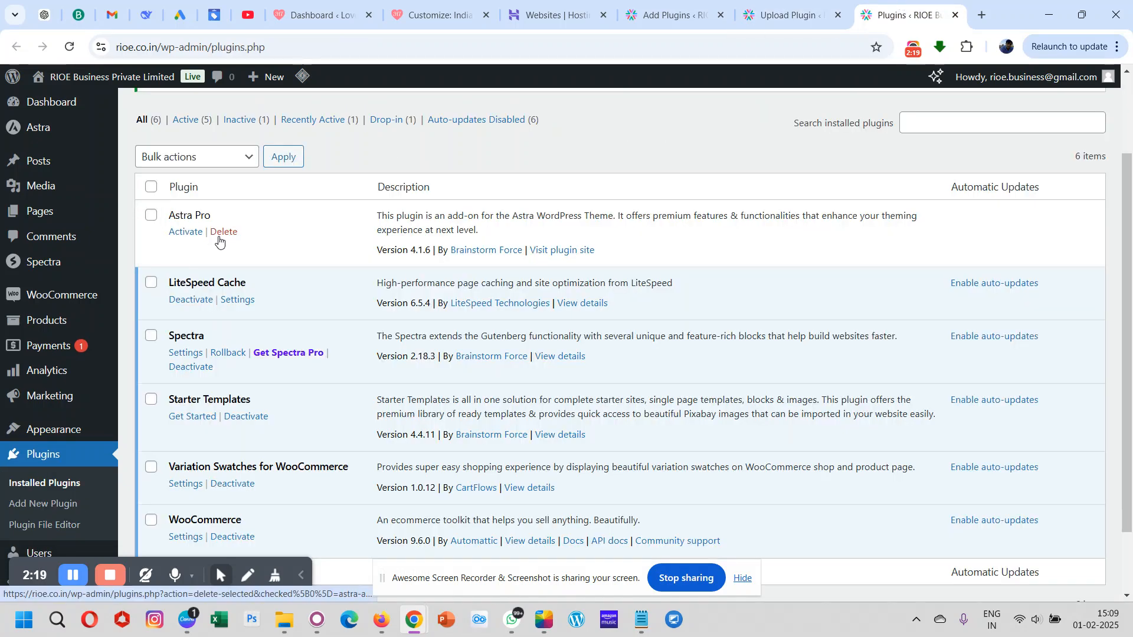
pyautogui.click(779, 13)
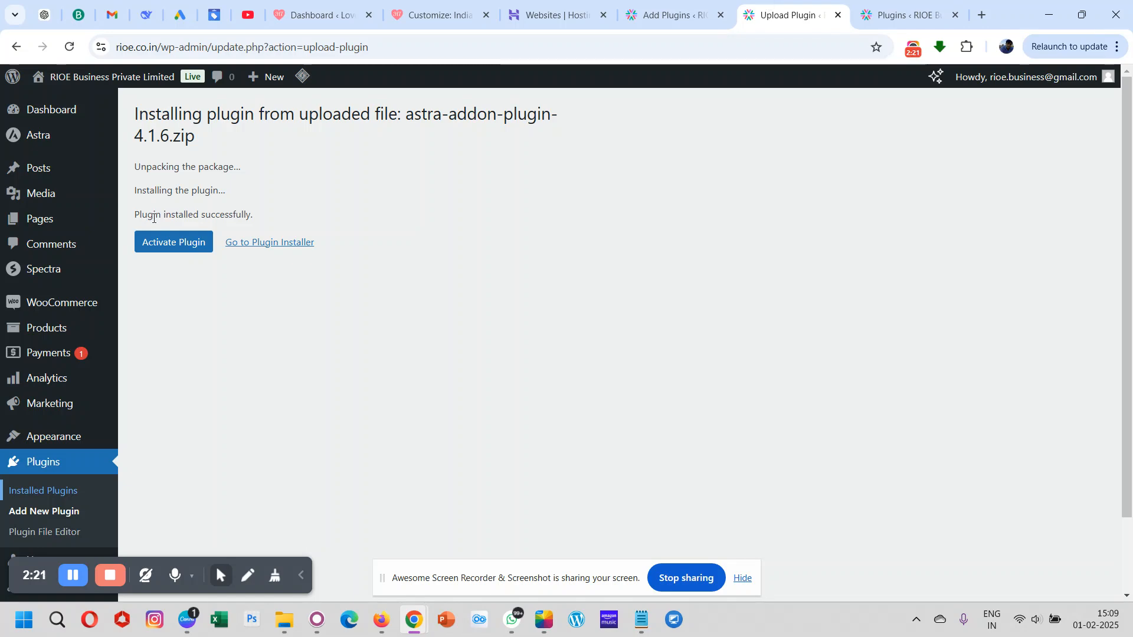
pyautogui.click(160, 244)
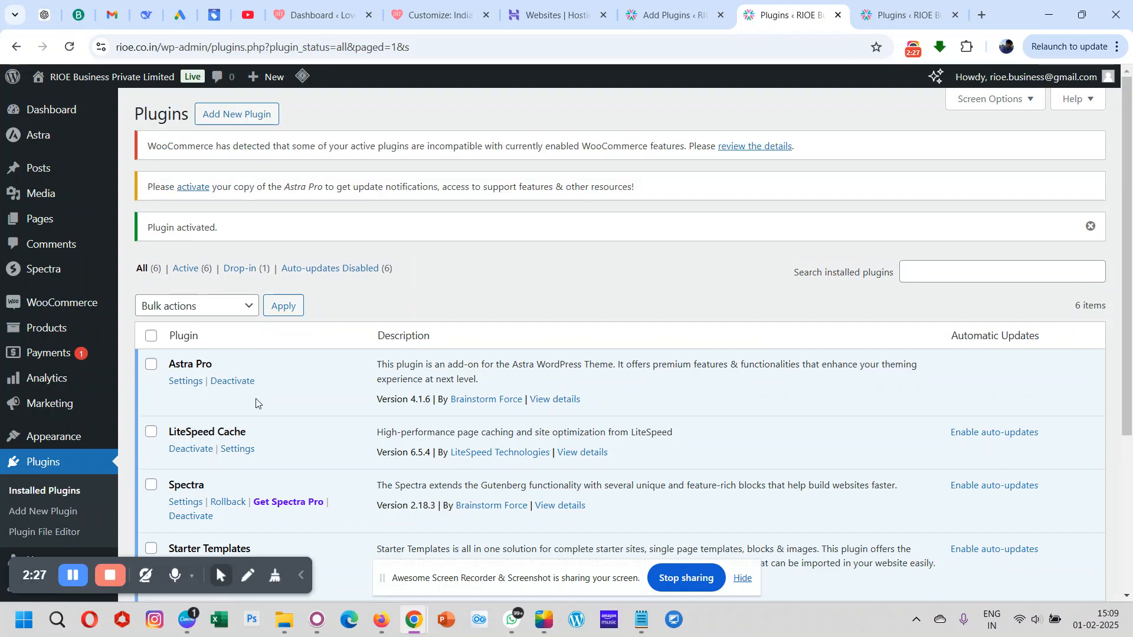
# Examine the installed plugins list and its notices, including the Astra Pro entry.
pyautogui.scroll(-2, 257, 403)
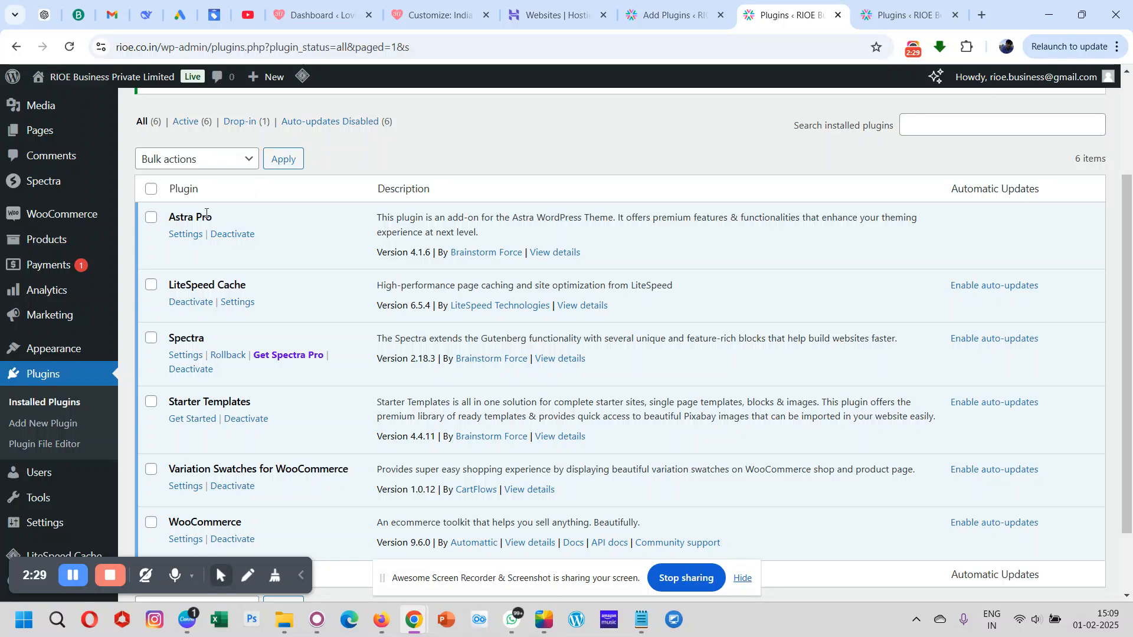
pyautogui.scroll(-2, 328, 286)
pyautogui.scroll(1, 328, 286)
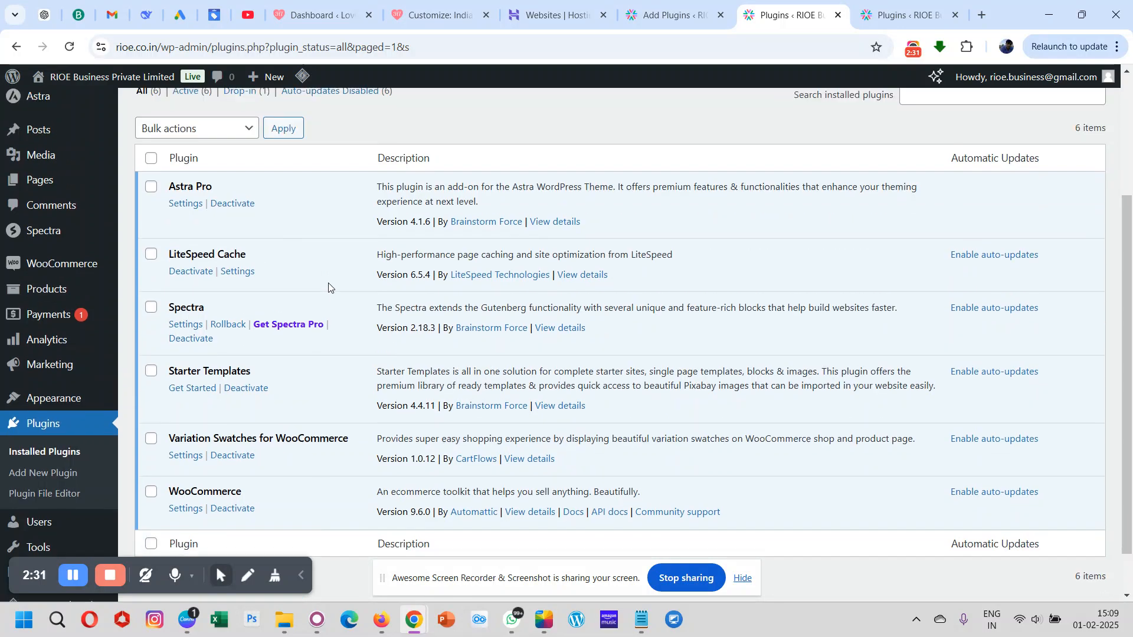
pyautogui.scroll(-1, 329, 286)
pyautogui.scroll(1, 329, 286)
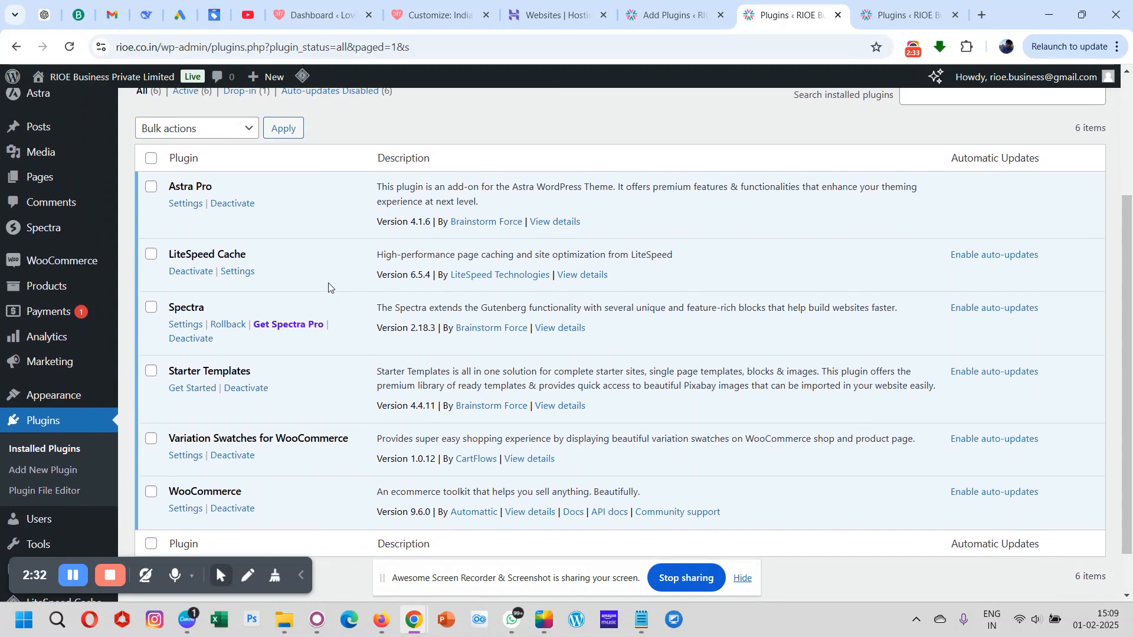
pyautogui.scroll(2, 329, 286)
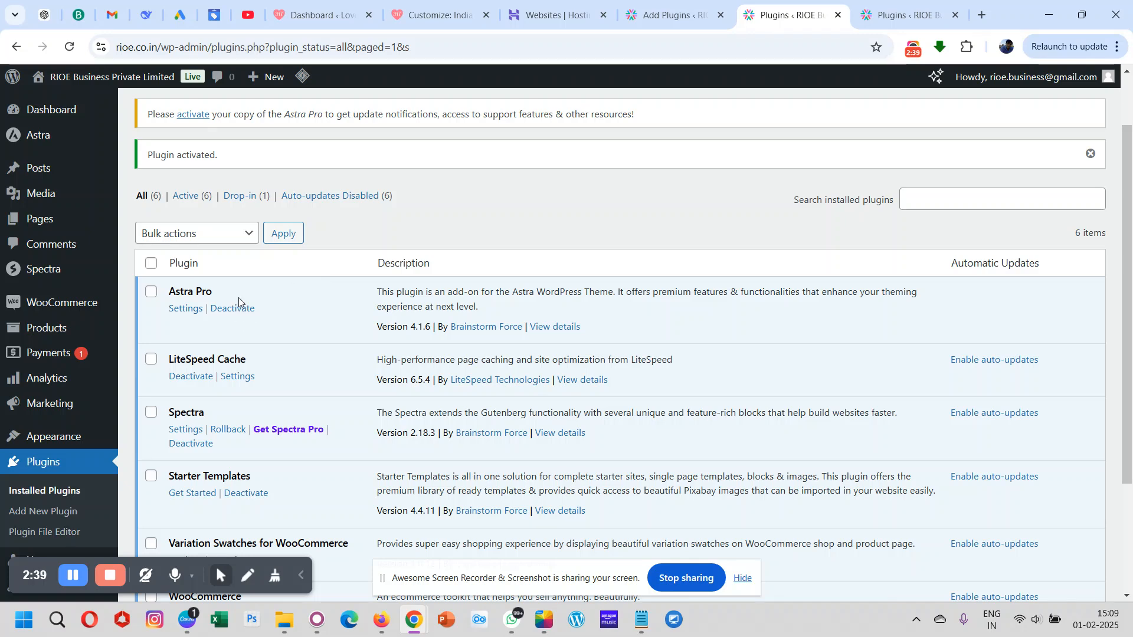
pyautogui.scroll(-3, 407, 288)
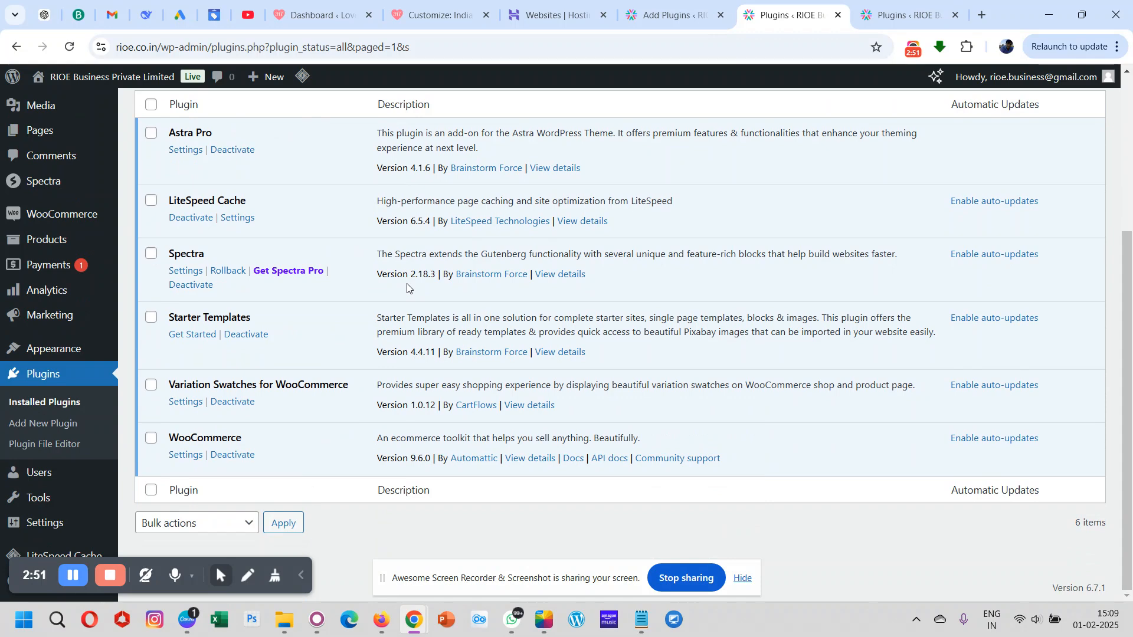
pyautogui.scroll(5, 327, 264)
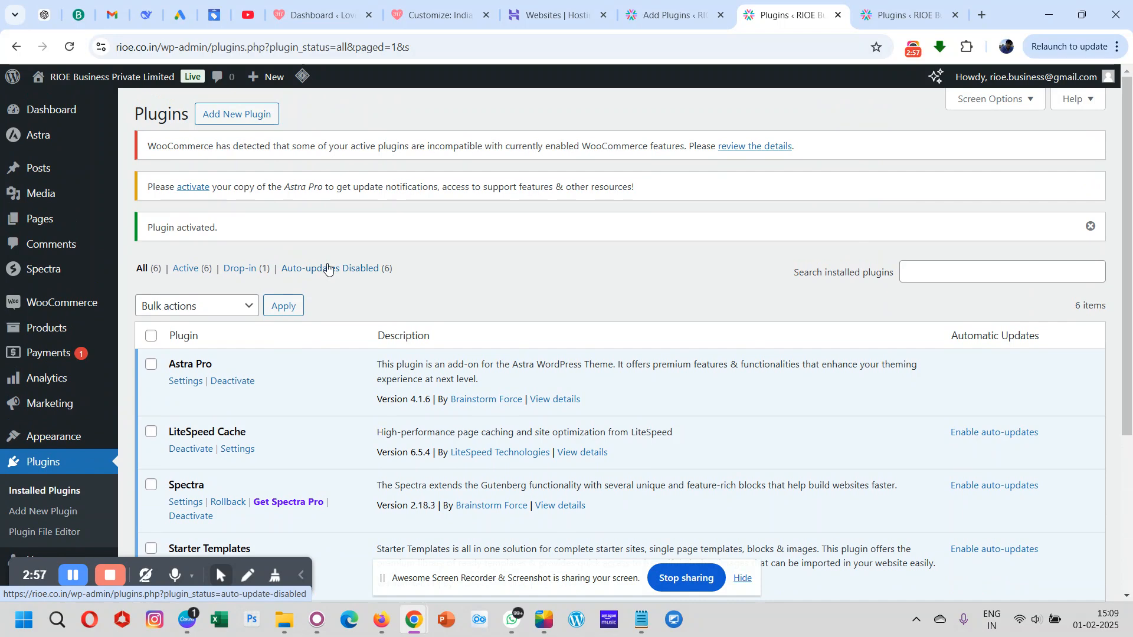
pyautogui.scroll(-2, 358, 348)
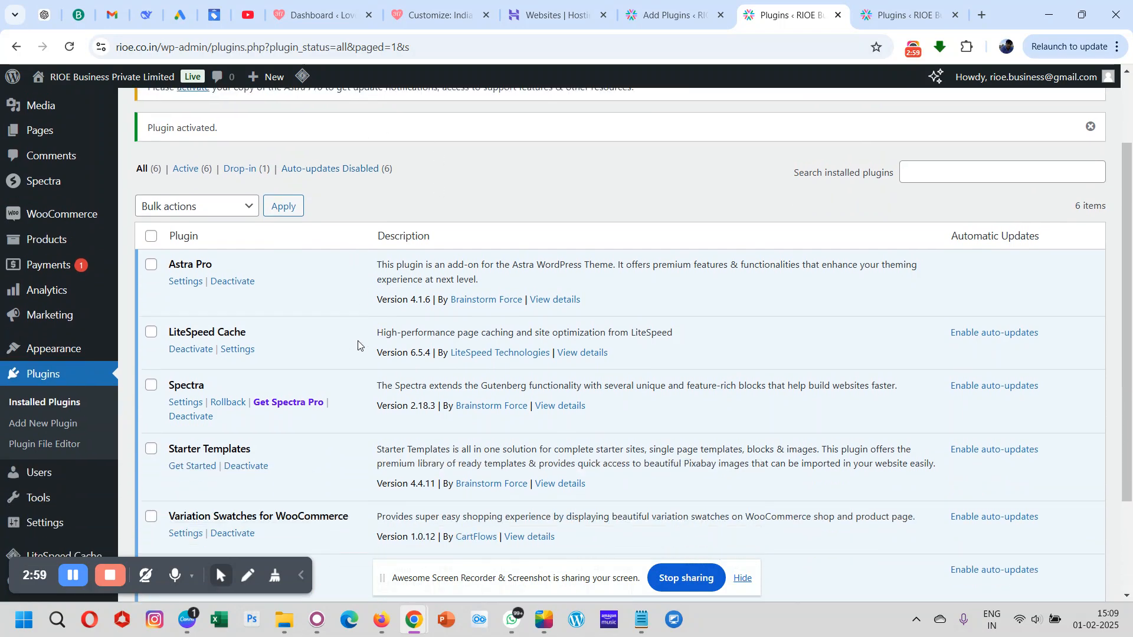
pyautogui.scroll(-1, 357, 344)
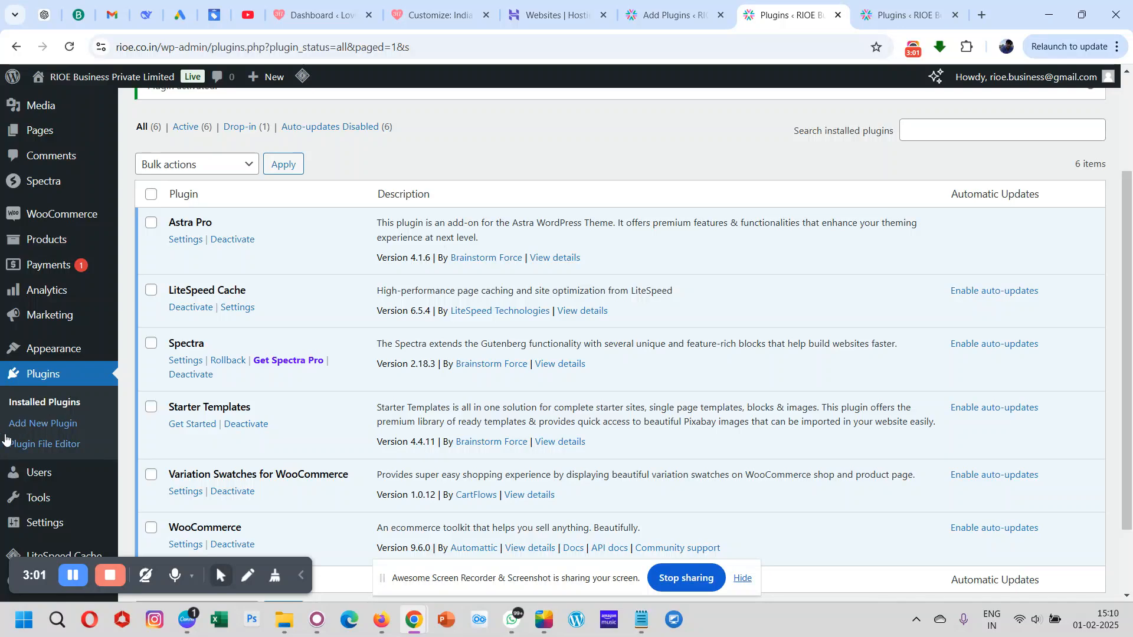
# Browse the featured plugins available for installation, and switch to the popular ones.
pyautogui.click(40, 425)
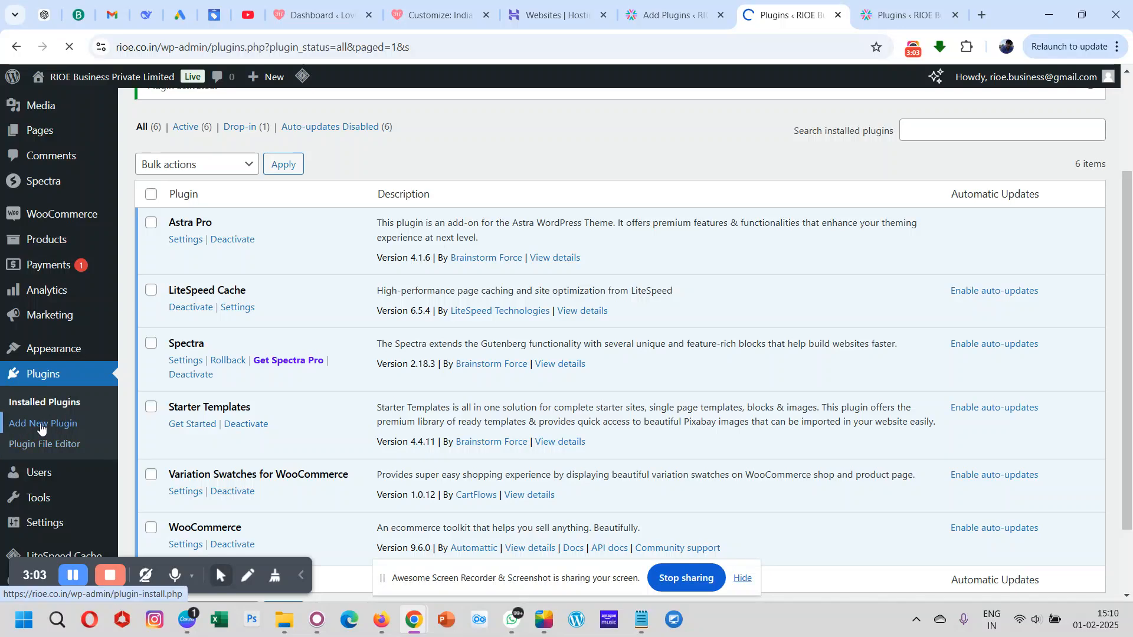
pyautogui.scroll(-10, 324, 341)
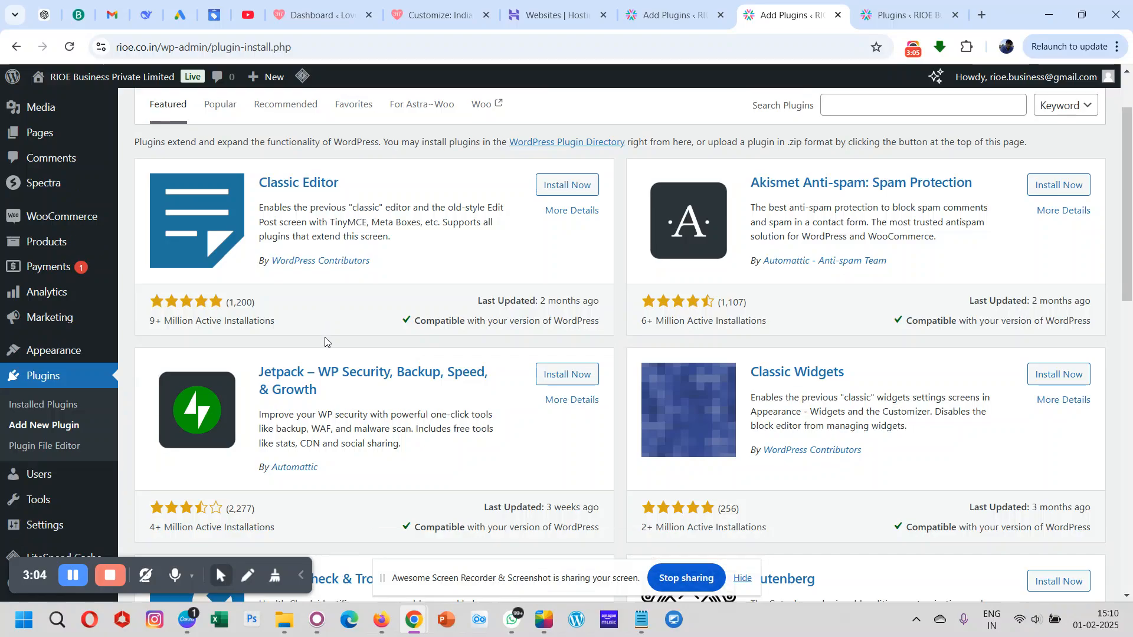
pyautogui.scroll(9, 324, 341)
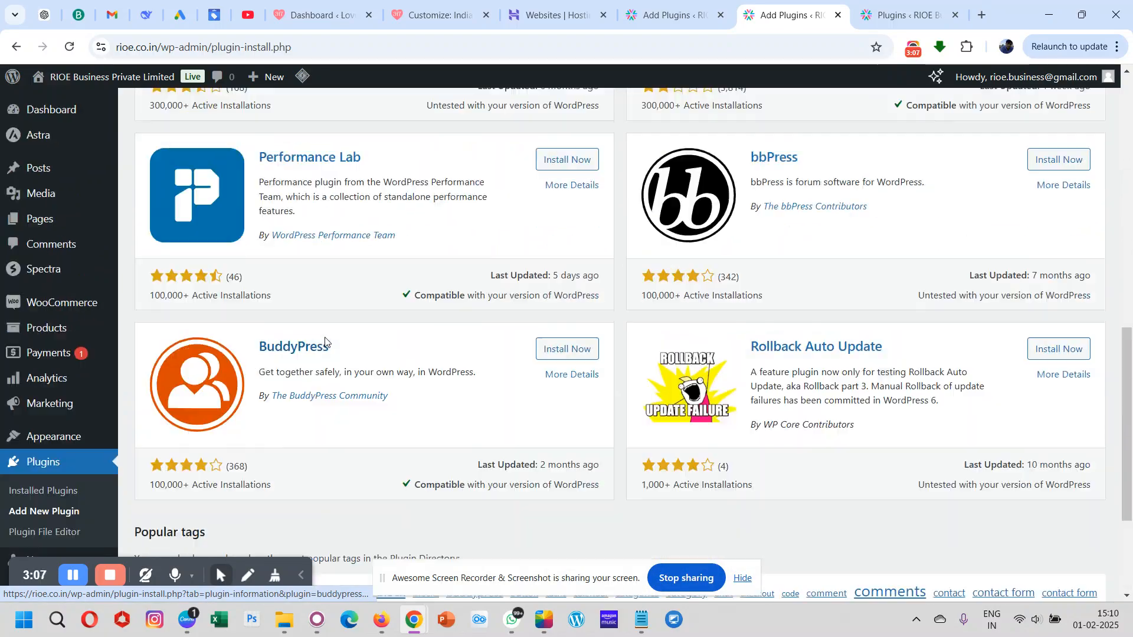
pyautogui.scroll(1, 325, 341)
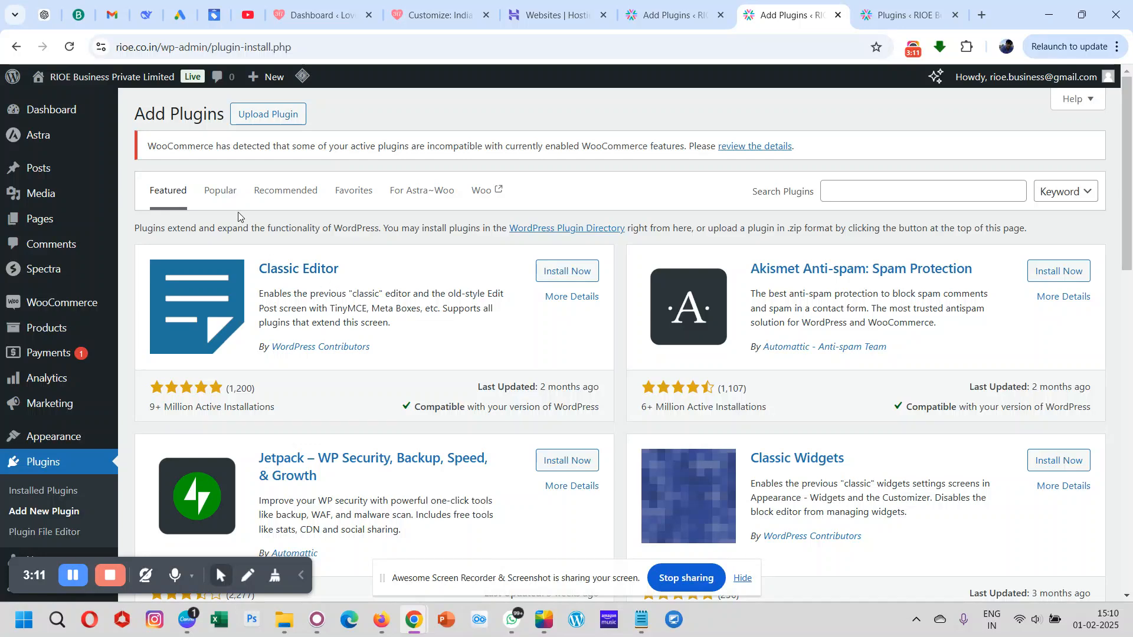
pyautogui.click(220, 195)
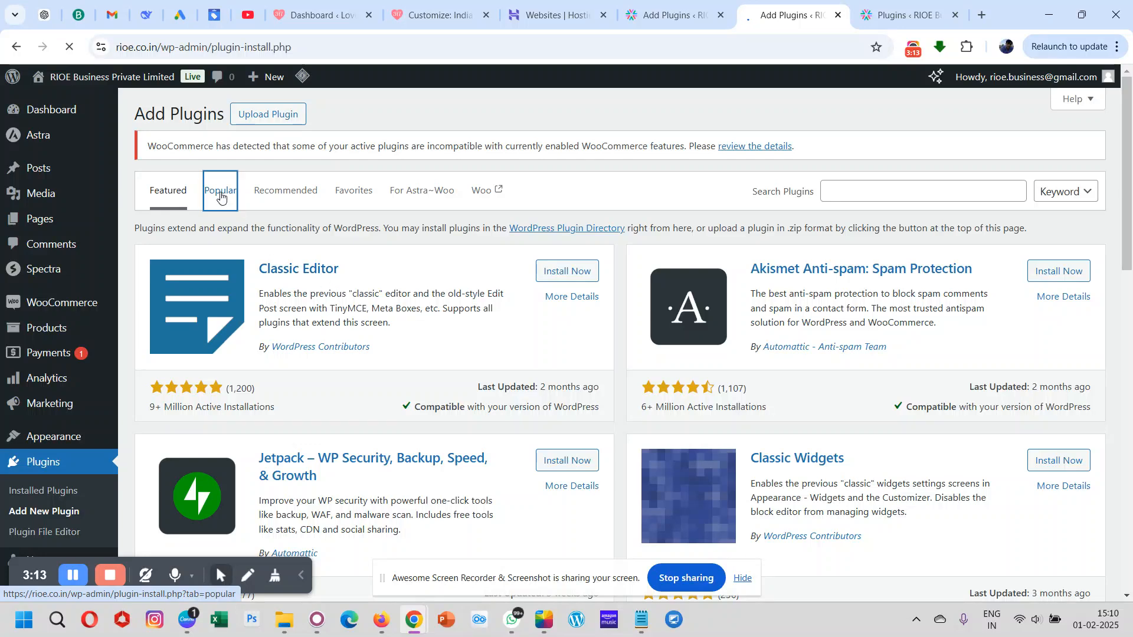
# Look through the popular plugins and the recommended plugins available for installation.
pyautogui.scroll(-3, 327, 356)
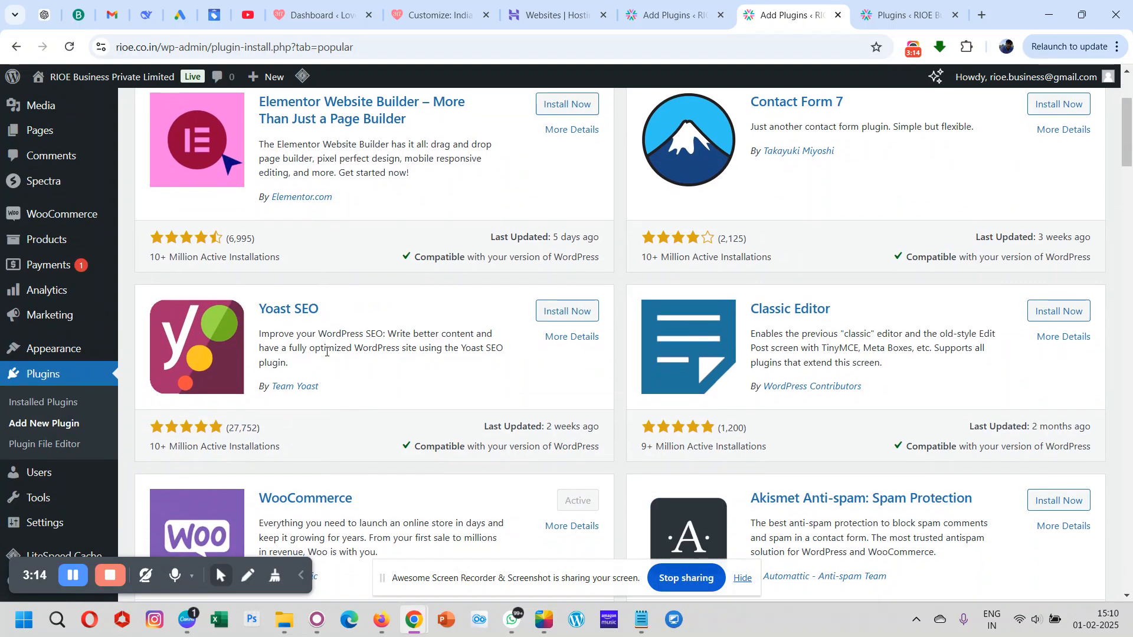
pyautogui.scroll(3, 327, 356)
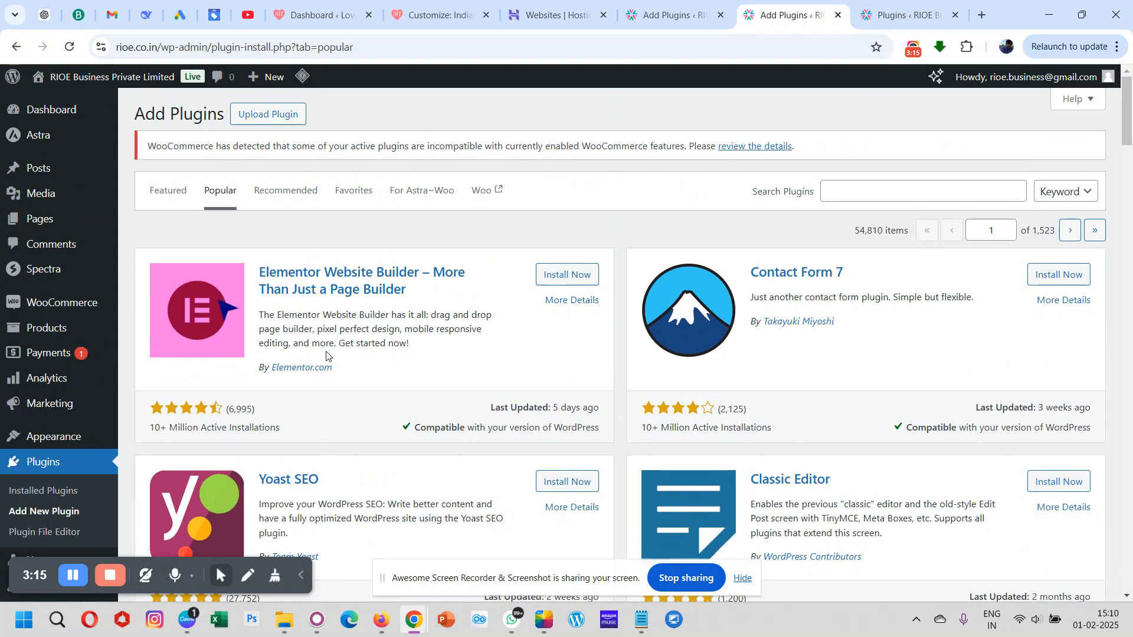
pyautogui.click(277, 193)
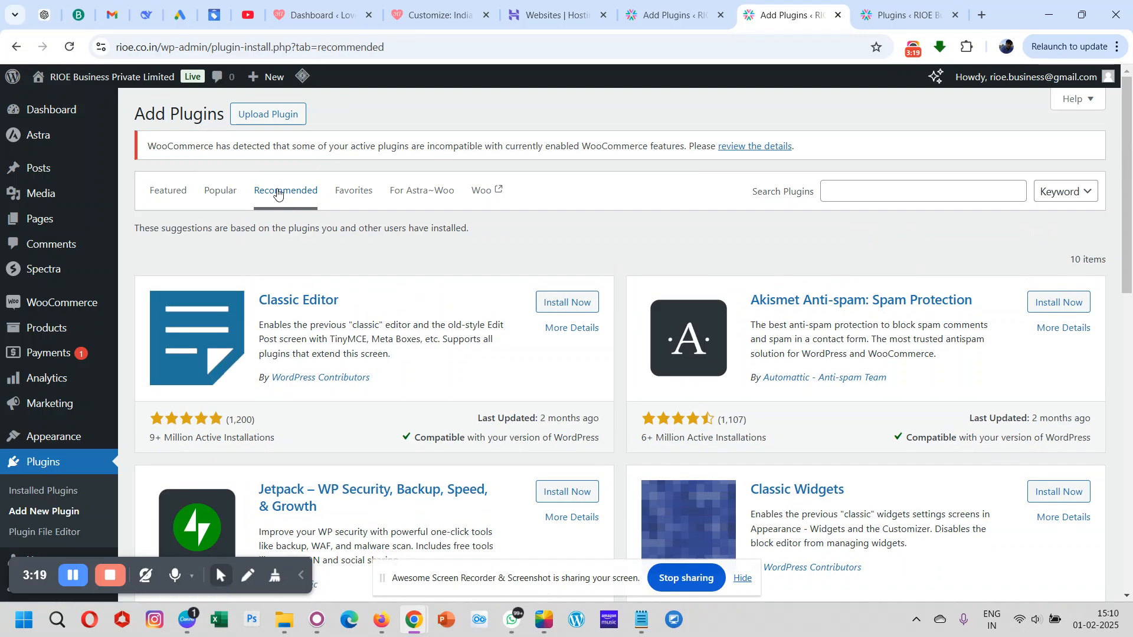
pyautogui.scroll(-10, 383, 358)
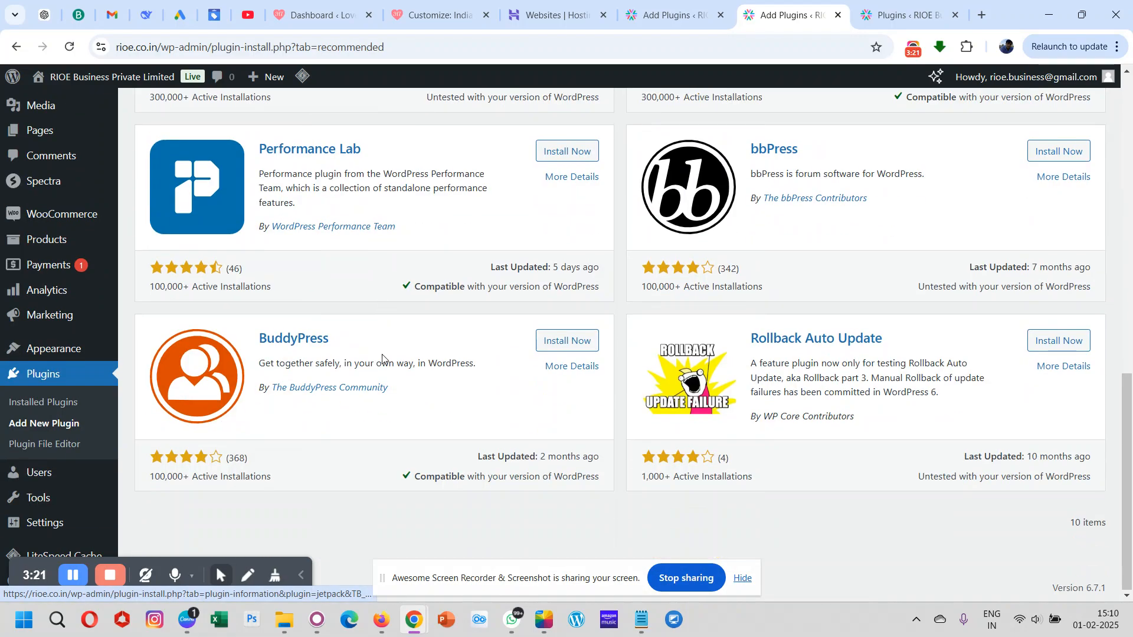
pyautogui.scroll(10, 383, 356)
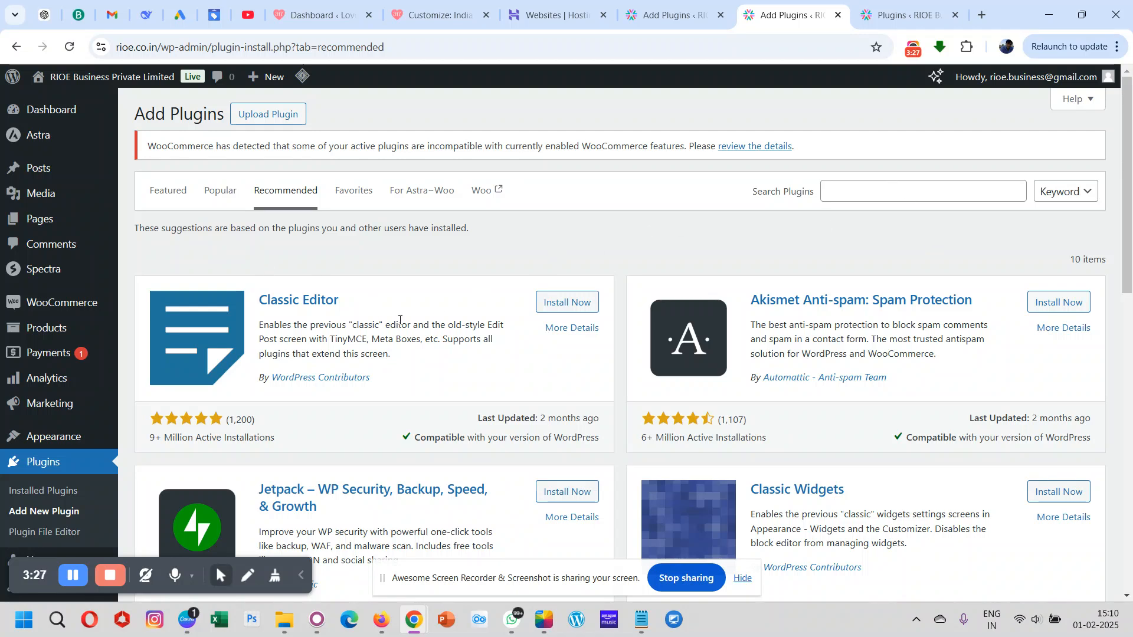
# Return to the popular plugins and browse the list for the Yoast SEO entry.
pyautogui.click(224, 196)
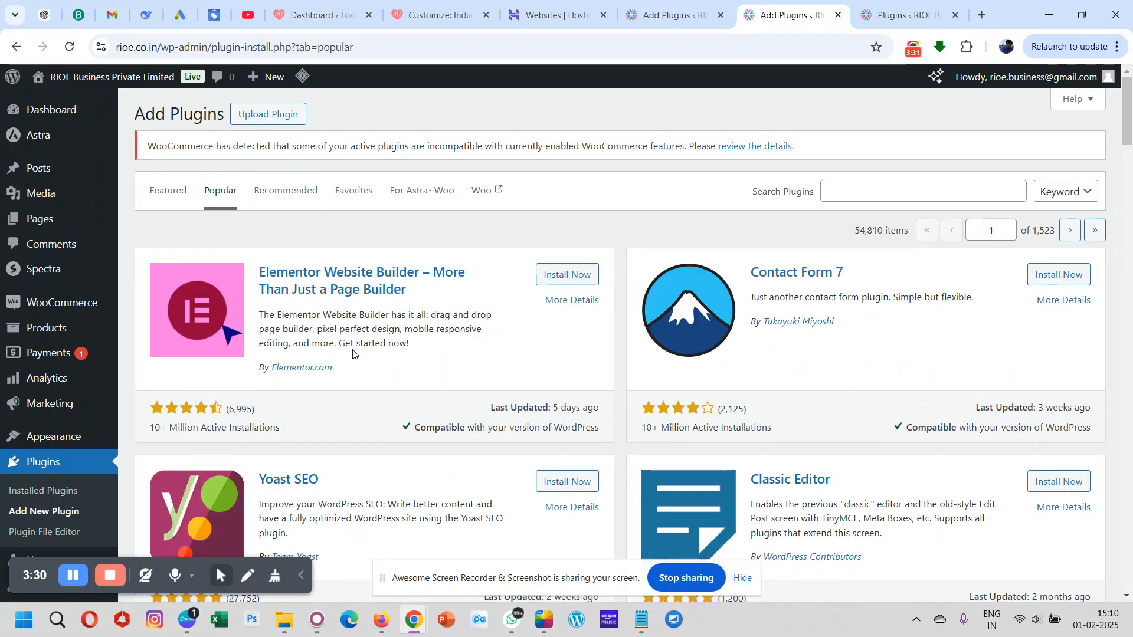
pyautogui.scroll(-12, 354, 354)
pyautogui.scroll(-3, 353, 354)
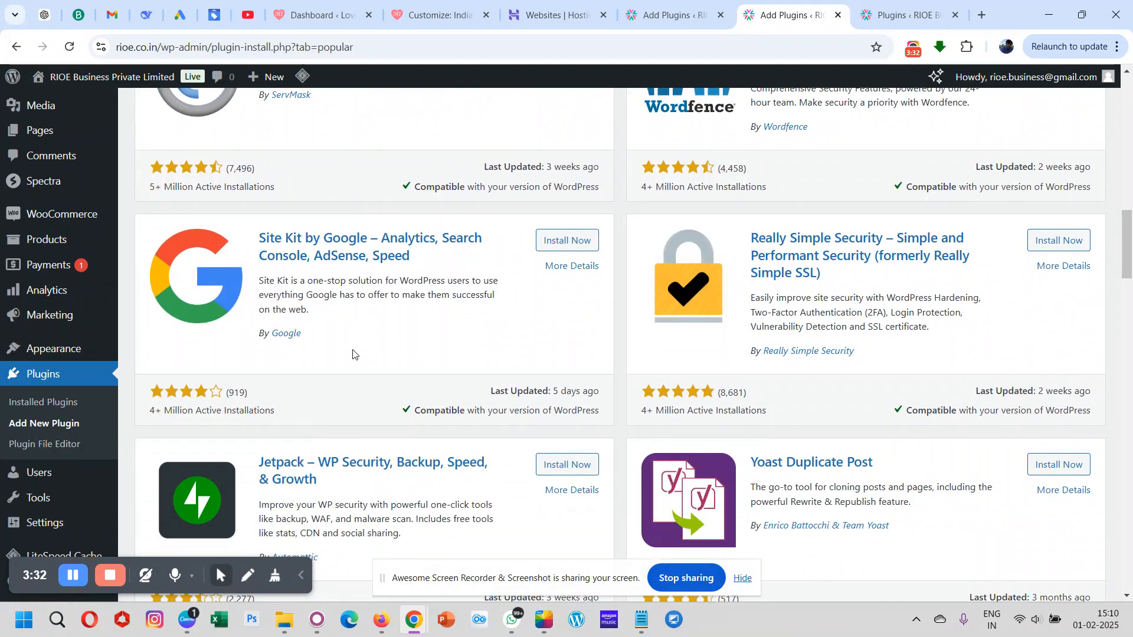
pyautogui.scroll(14, 353, 355)
pyautogui.scroll(2, 353, 354)
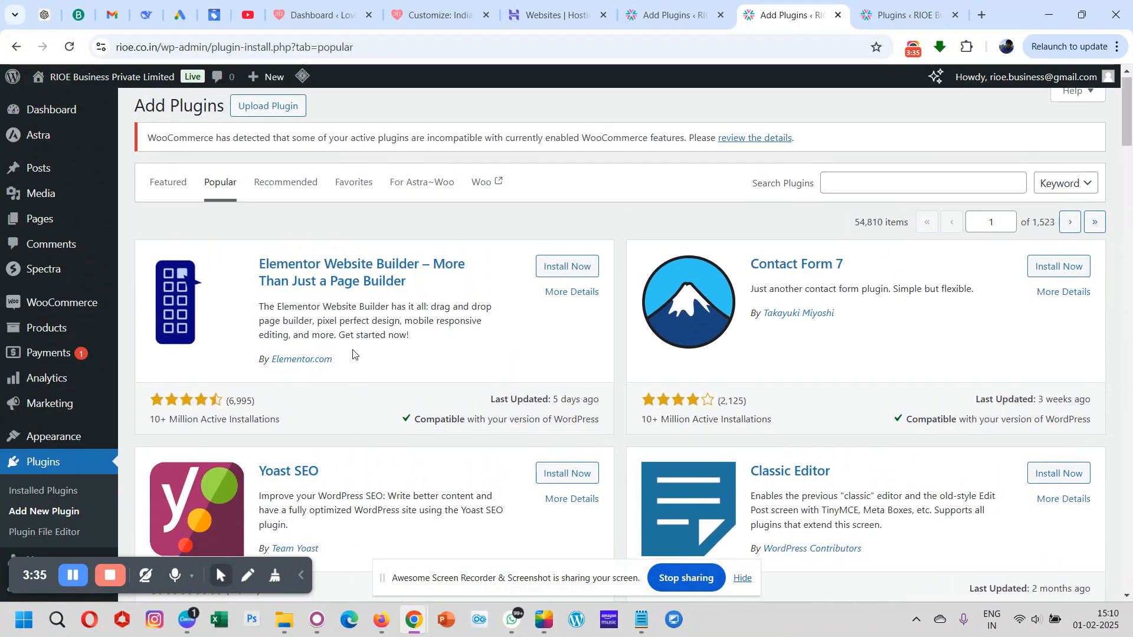
pyautogui.scroll(-4, 353, 354)
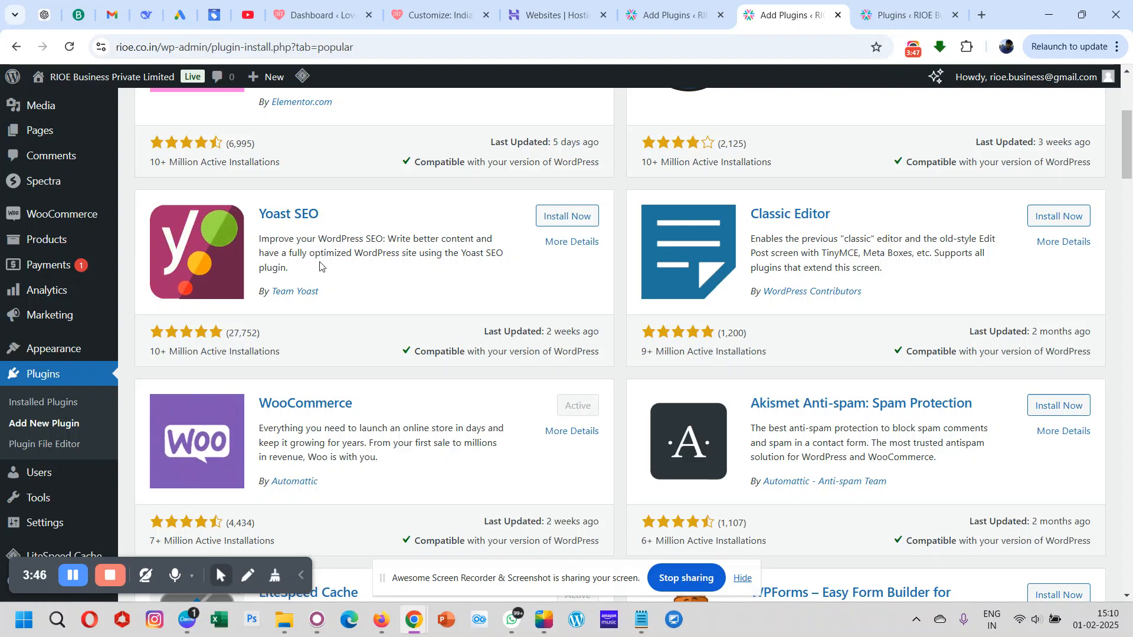
# Open the Yoast SEO details in a separate browser tab, closing the old installed plugins tab.
pyautogui.rightClick(295, 217)
pyautogui.click(322, 232)
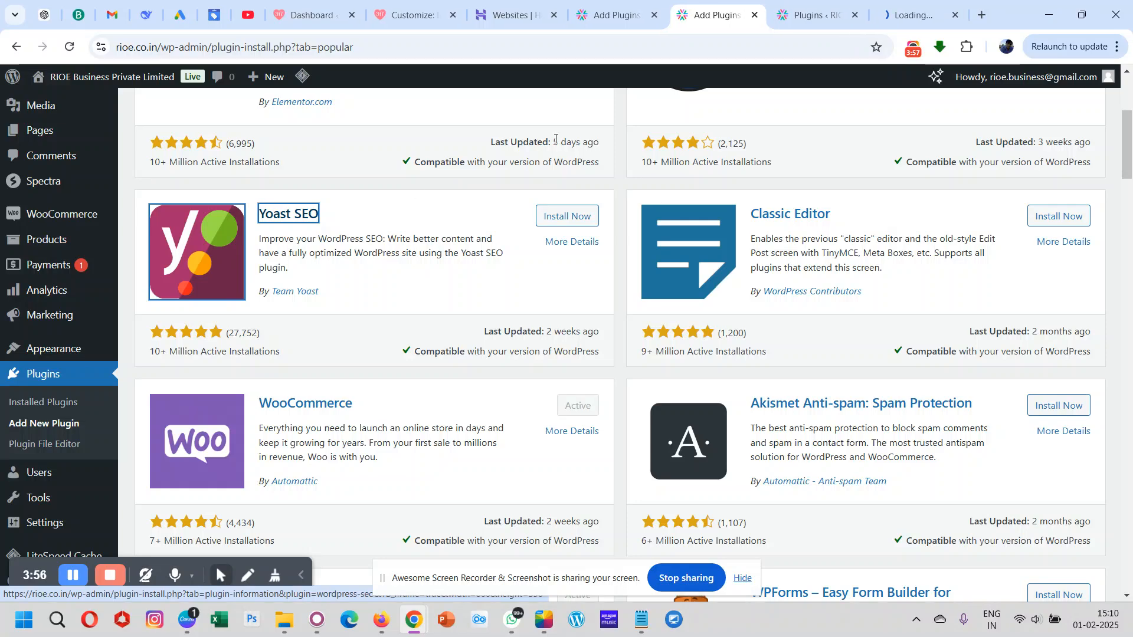
pyautogui.middleClick(836, 13)
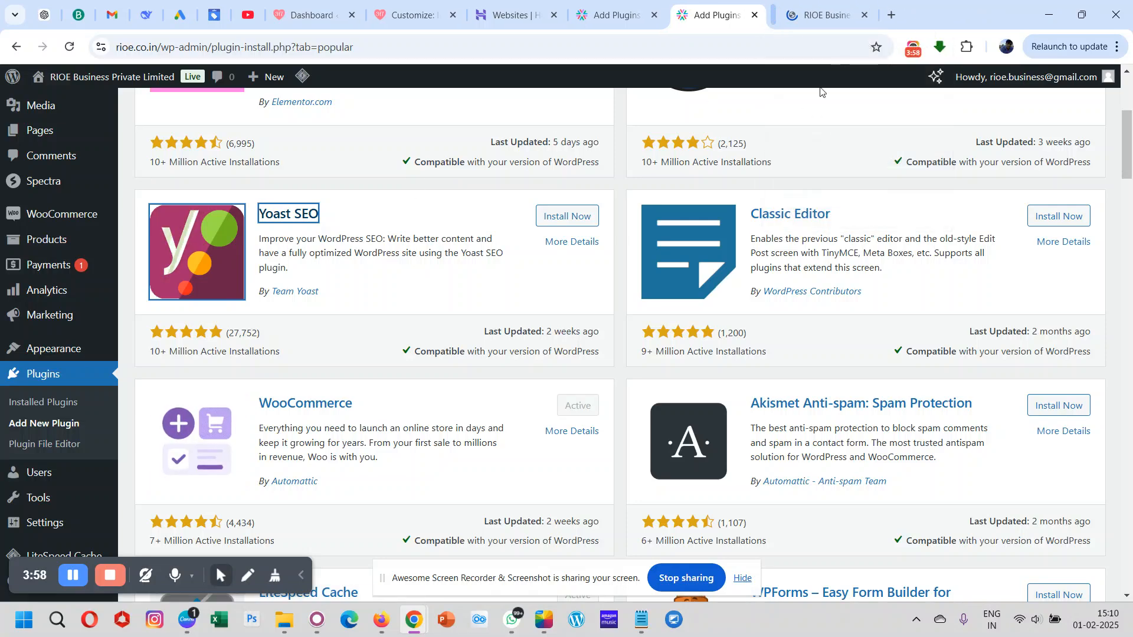
pyautogui.click(878, 12)
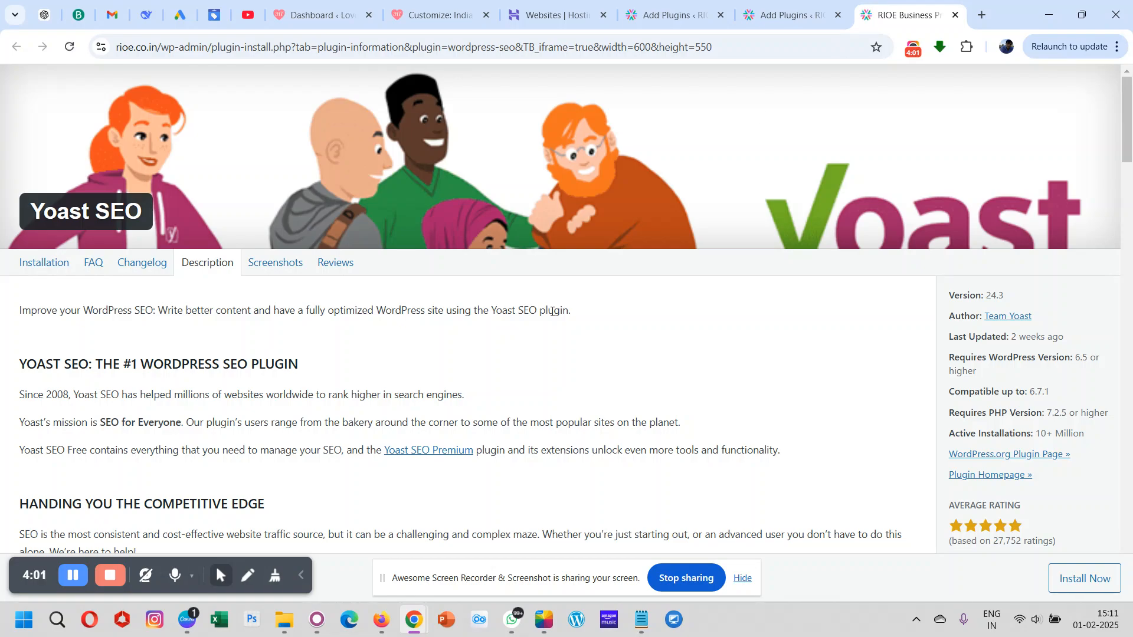
# Read through the Yoast SEO description, version requirements and ratings on its details page.
pyautogui.scroll(-3, 554, 311)
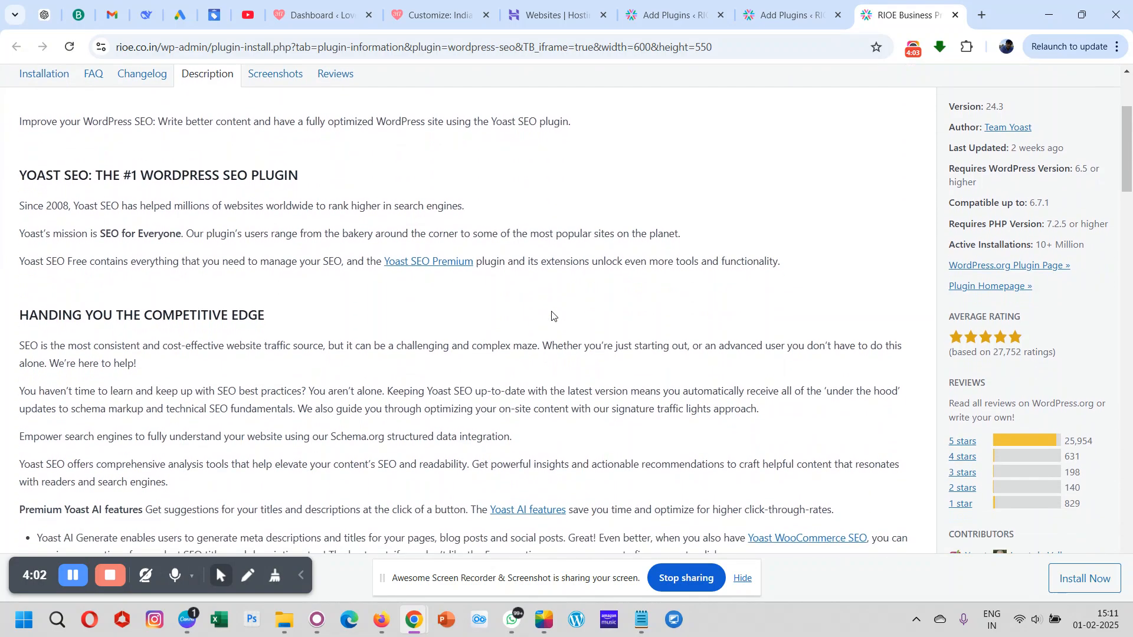
pyautogui.scroll(-12, 552, 316)
pyautogui.scroll(7, 553, 312)
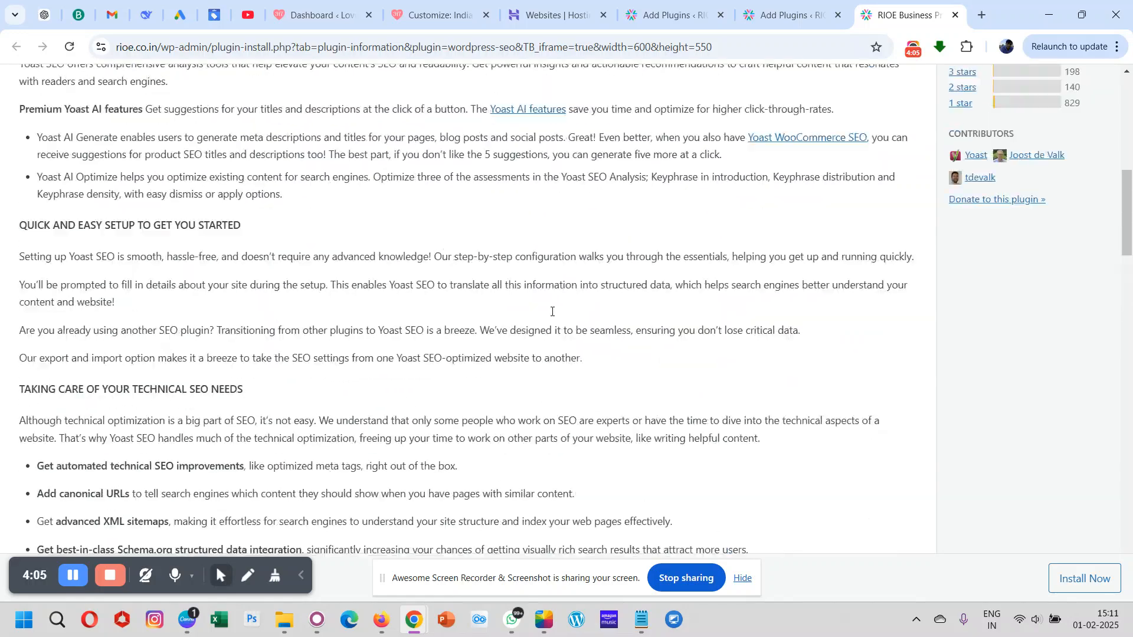
pyautogui.scroll(8, 552, 311)
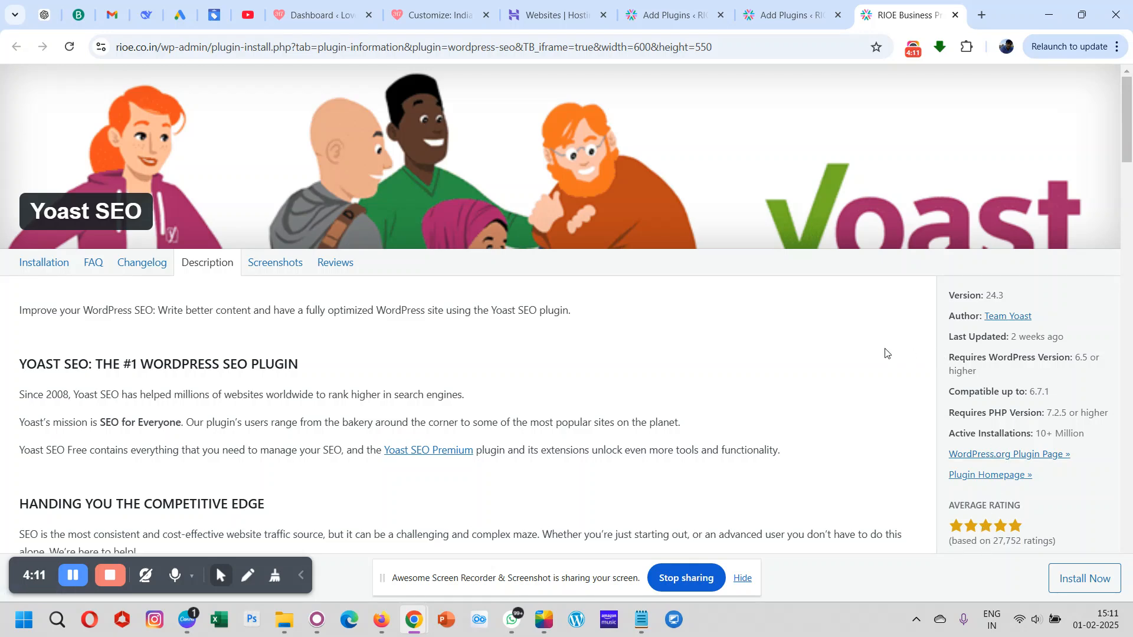
pyautogui.scroll(-3, 885, 352)
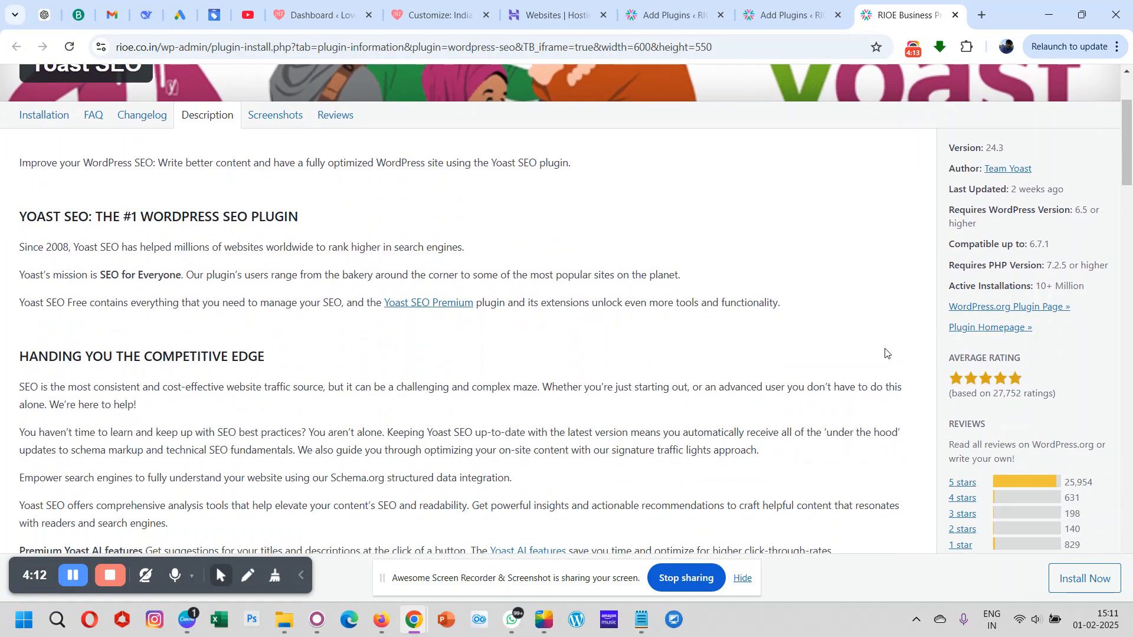
pyautogui.scroll(-3, 885, 353)
pyautogui.scroll(4, 886, 353)
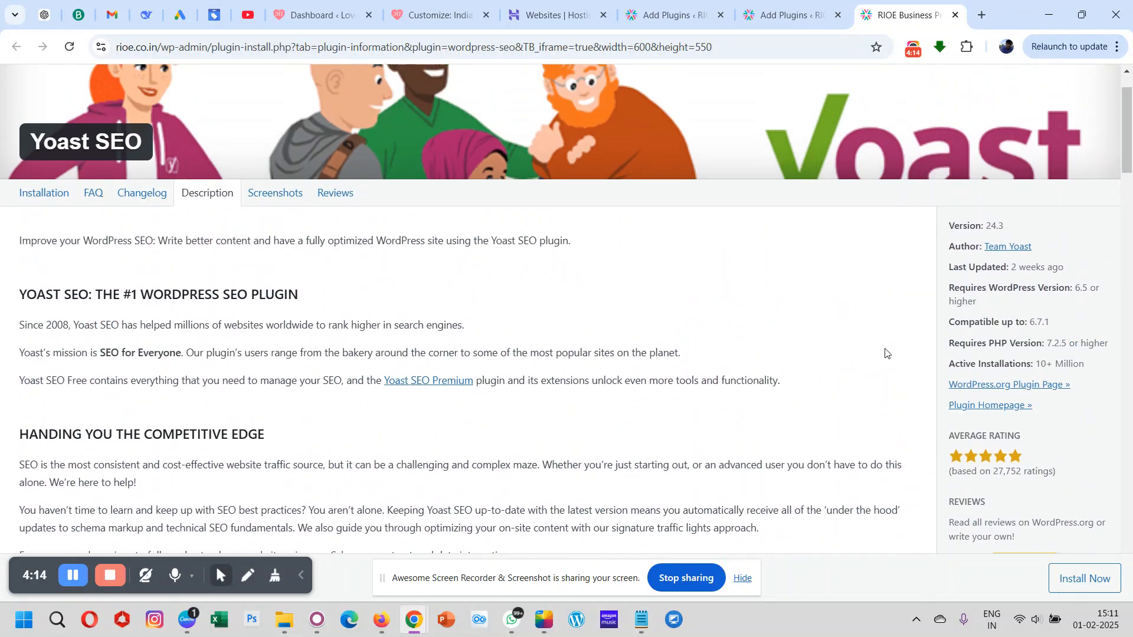
pyautogui.scroll(1, 885, 353)
# Check the Screenshots and Installation sections of Yoast SEO, and return to reading its Description.
pyautogui.click(251, 235)
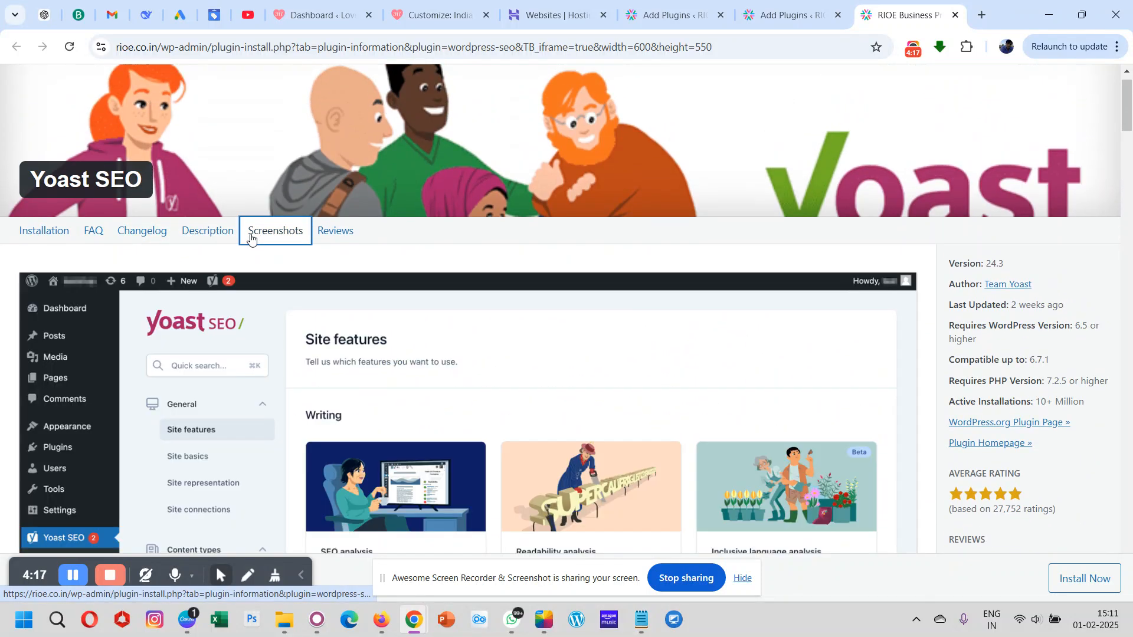
pyautogui.click(50, 237)
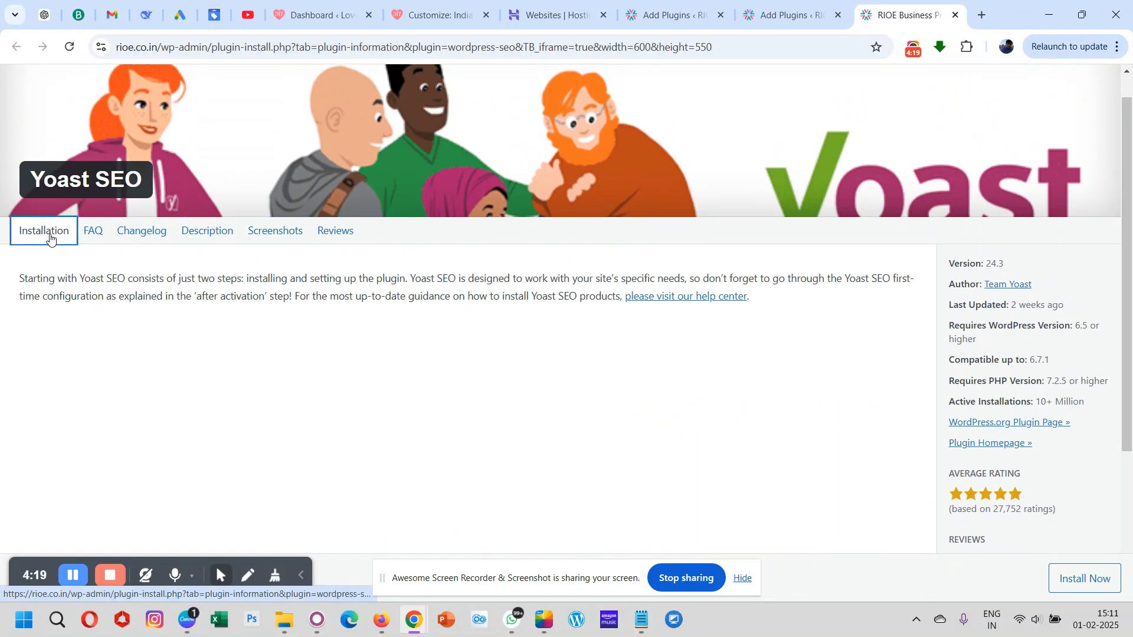
pyautogui.click(189, 239)
pyautogui.scroll(-7, 510, 386)
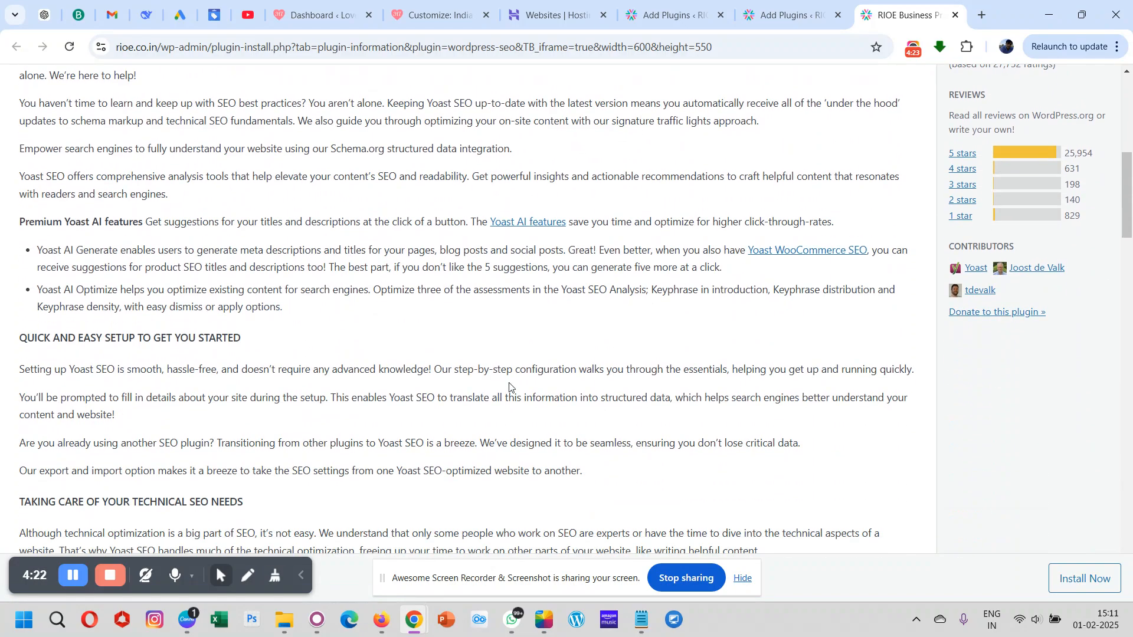
pyautogui.scroll(-8, 510, 354)
pyautogui.scroll(9, 509, 380)
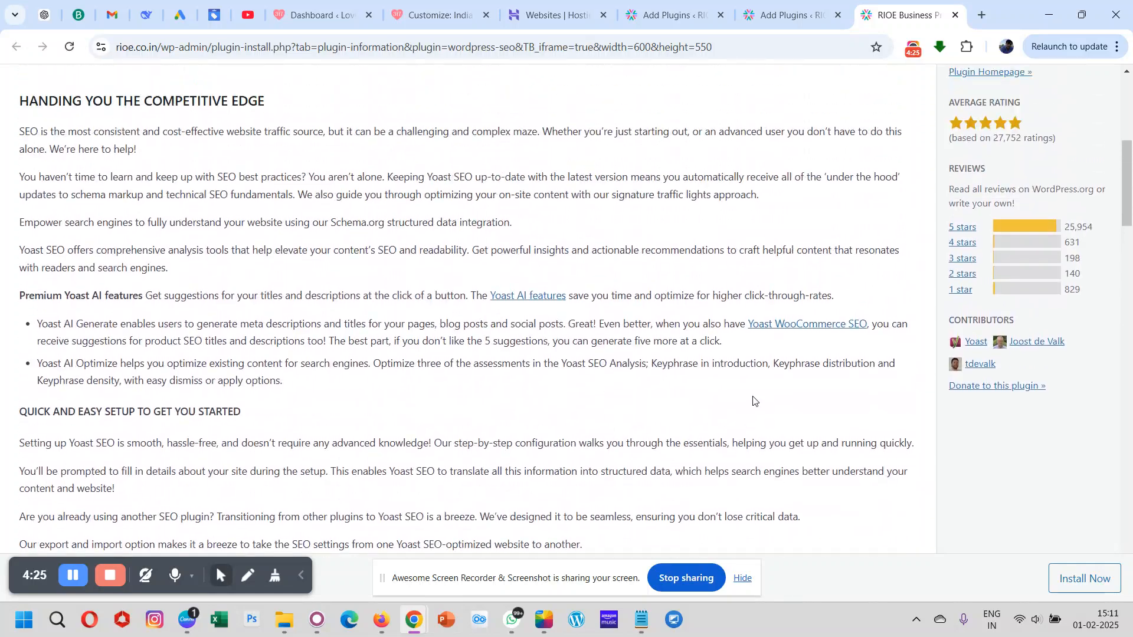
pyautogui.scroll(3, 753, 401)
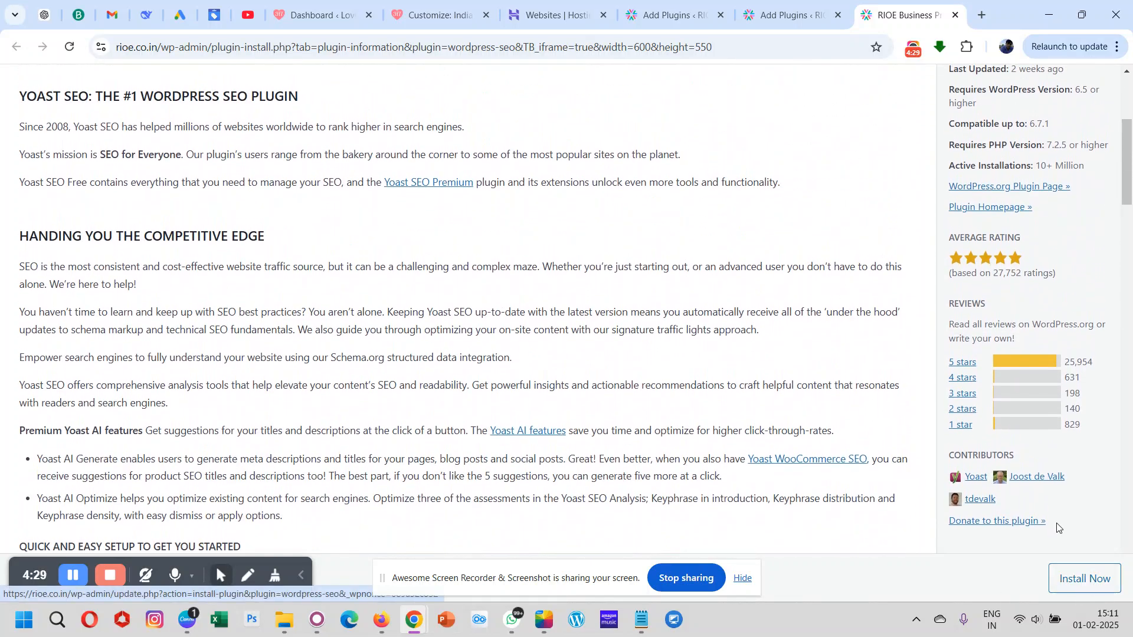
# Install Yoast SEO from its details page and check its entry in the installed plugins list.
pyautogui.click(1091, 582)
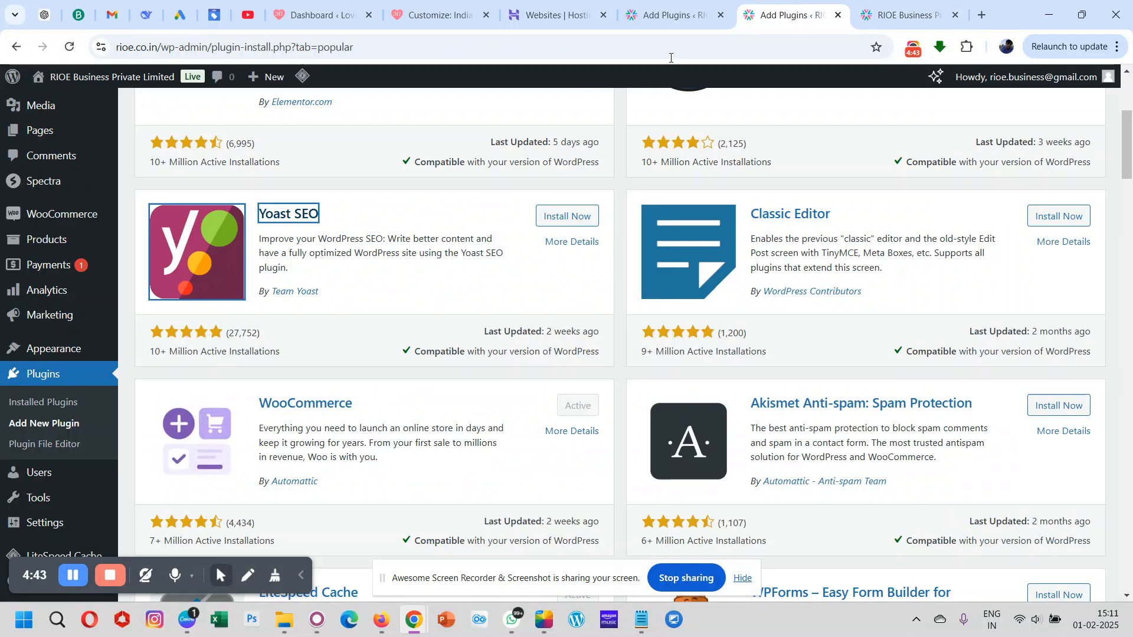
pyautogui.click(785, 15)
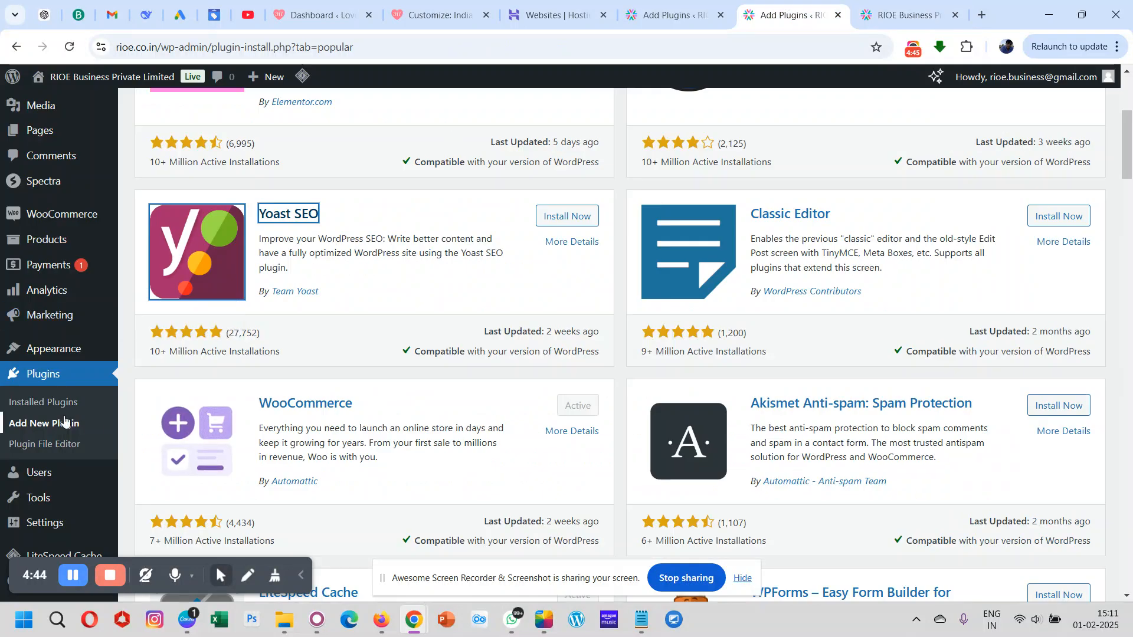
pyautogui.click(31, 404)
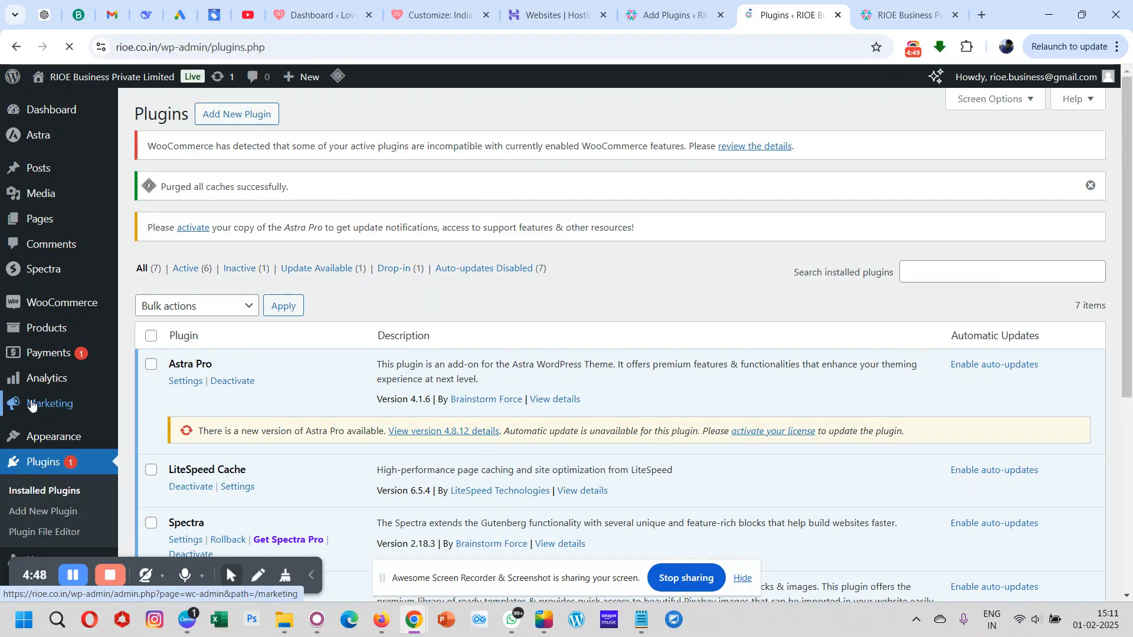
pyautogui.scroll(-5, 320, 375)
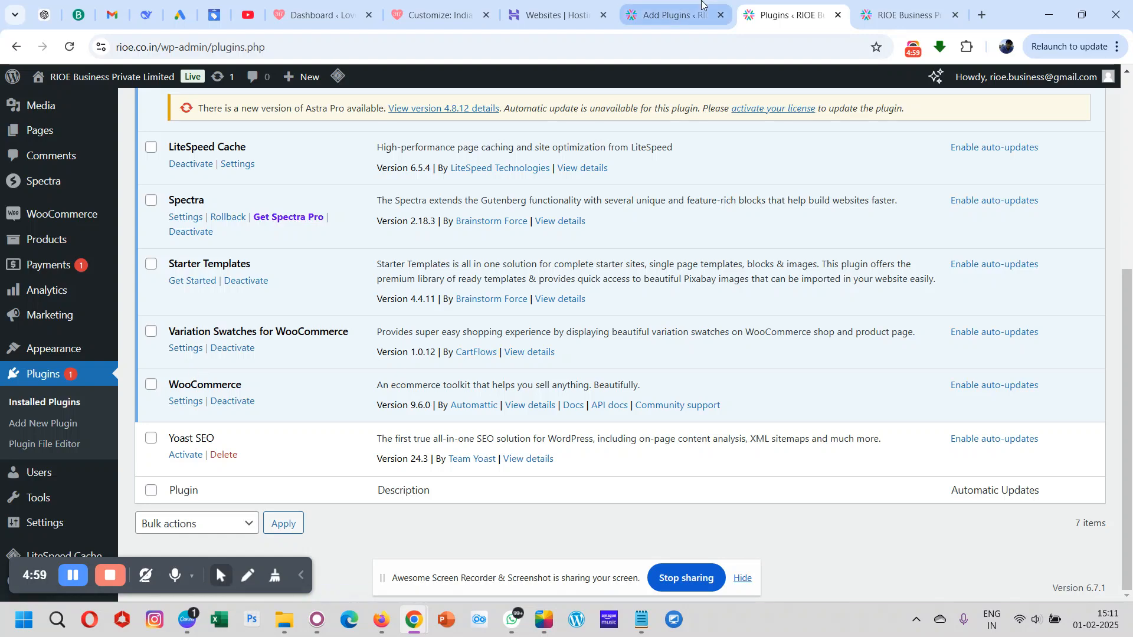
# Revisit the Yoast SEO details page, and browse the plugin search results for "yoast" in the other tab.
pyautogui.click(903, 15)
pyautogui.scroll(5, 537, 236)
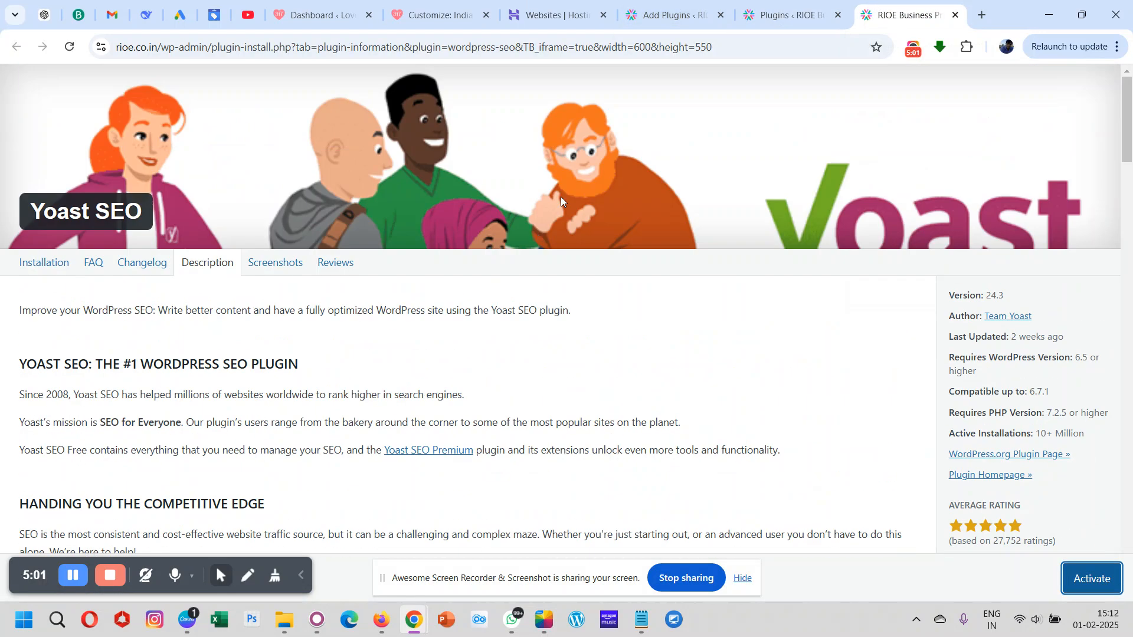
pyautogui.click(670, 15)
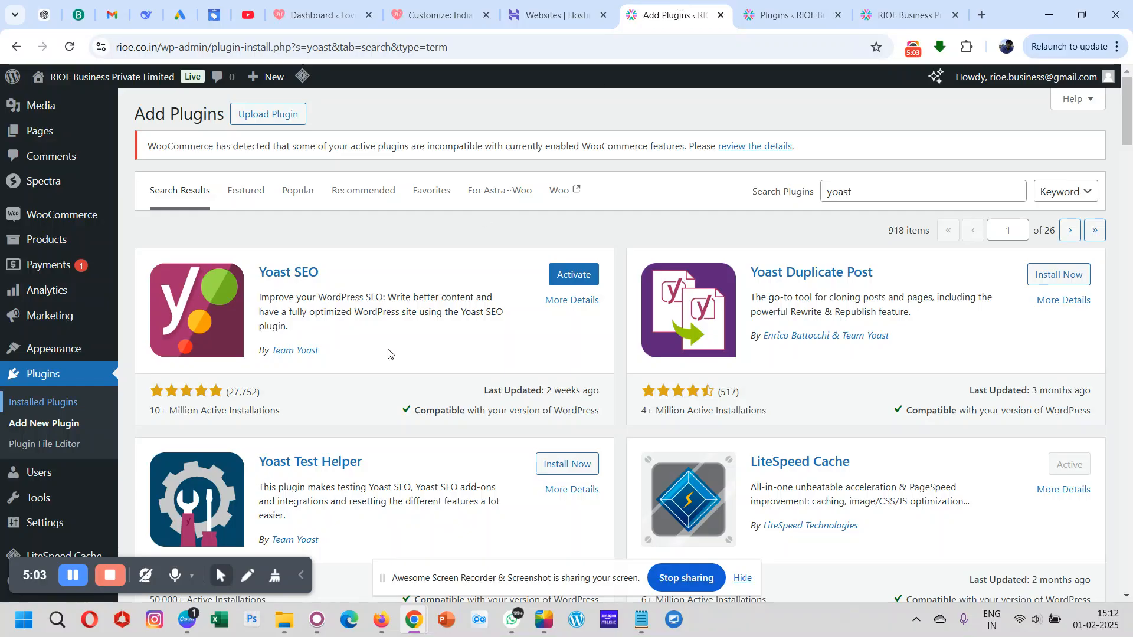
pyautogui.scroll(-3, 388, 353)
pyautogui.scroll(-20, 388, 353)
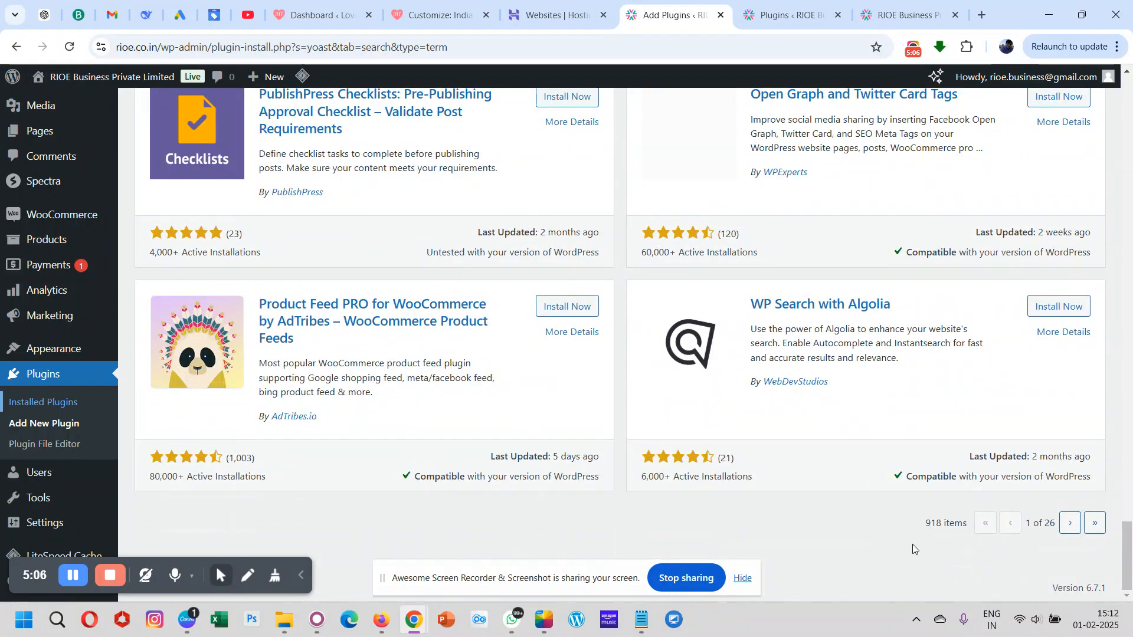
pyautogui.scroll(20, 814, 443)
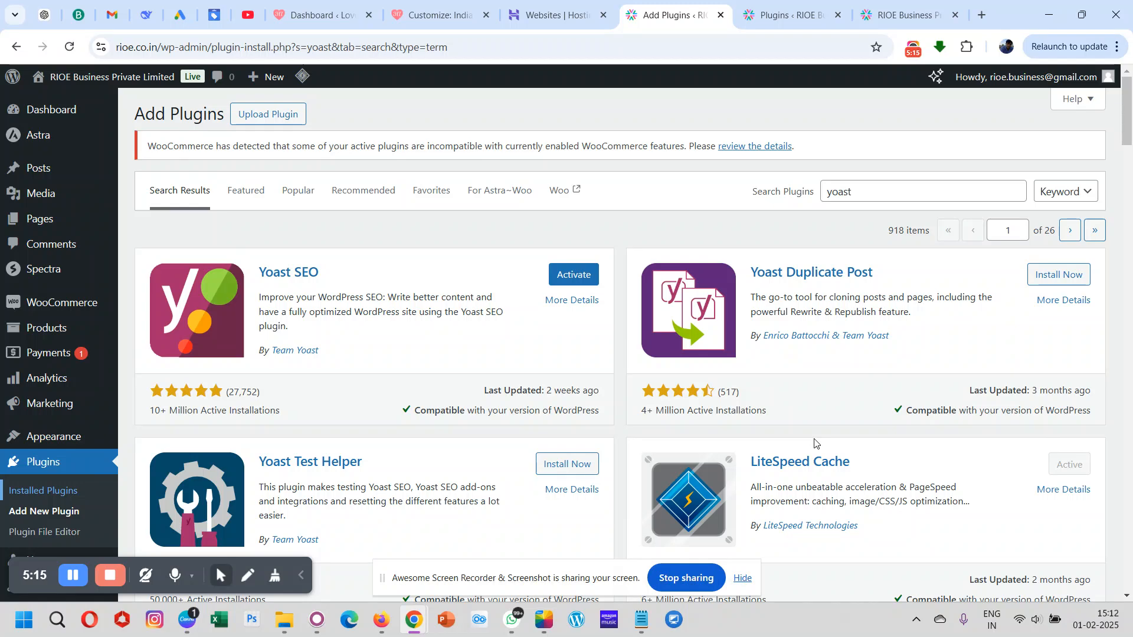
# Search the plugin directory for "woo" instead of "yoast" and browse the matching plugins.
pyautogui.doubleClick(842, 188)
pyautogui.press('BackSpace')
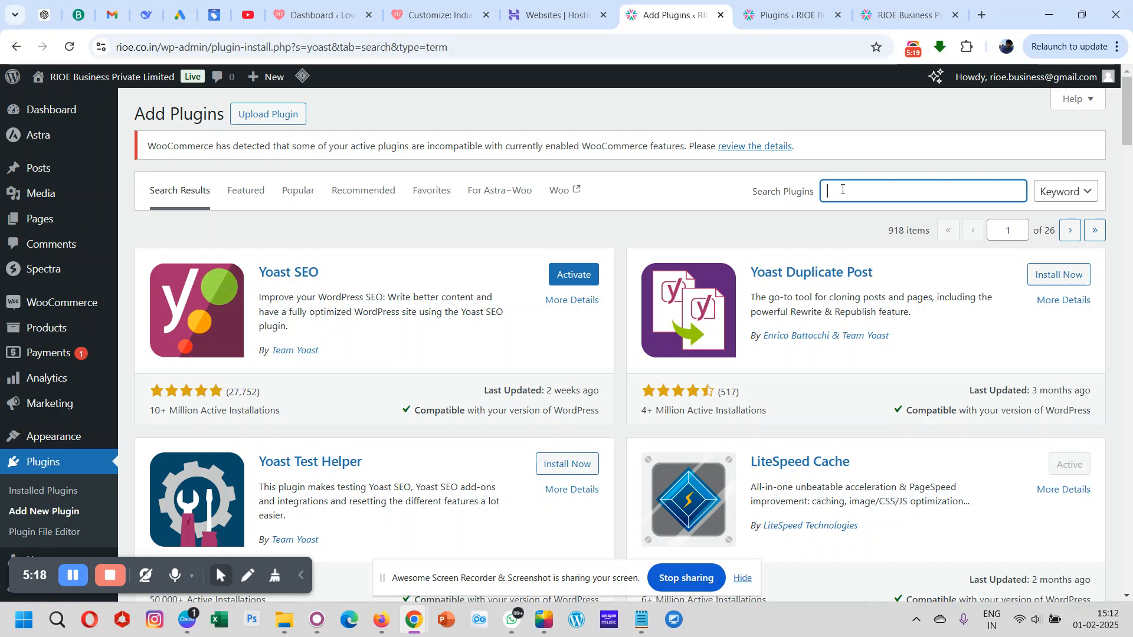
pyautogui.write('woo')
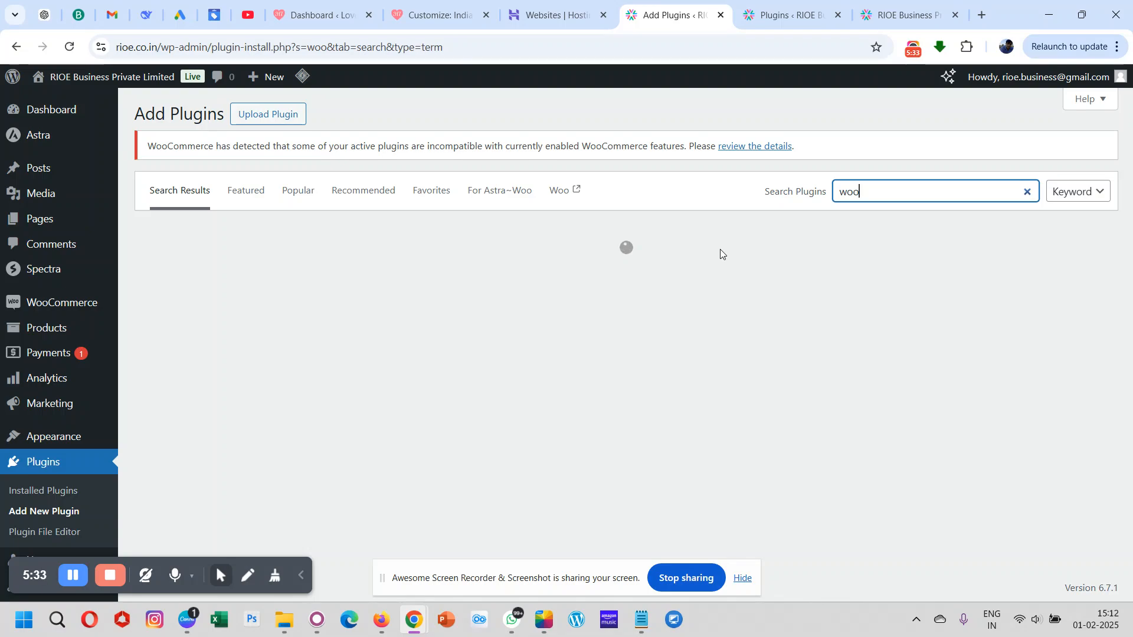
pyautogui.scroll(-1, 573, 373)
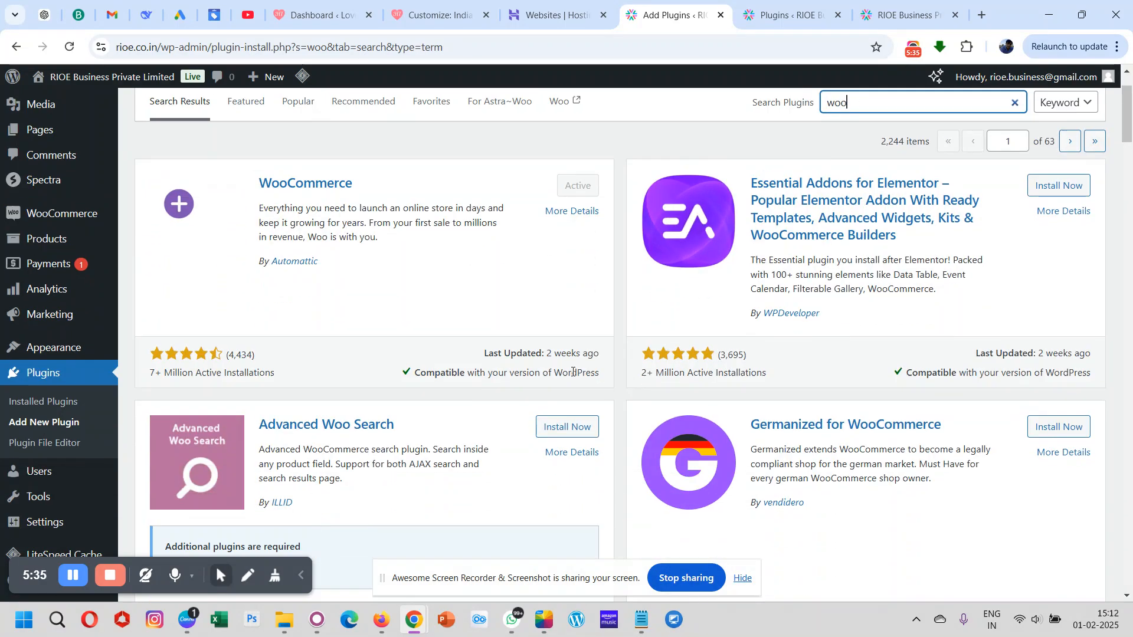
pyautogui.scroll(-20, 572, 373)
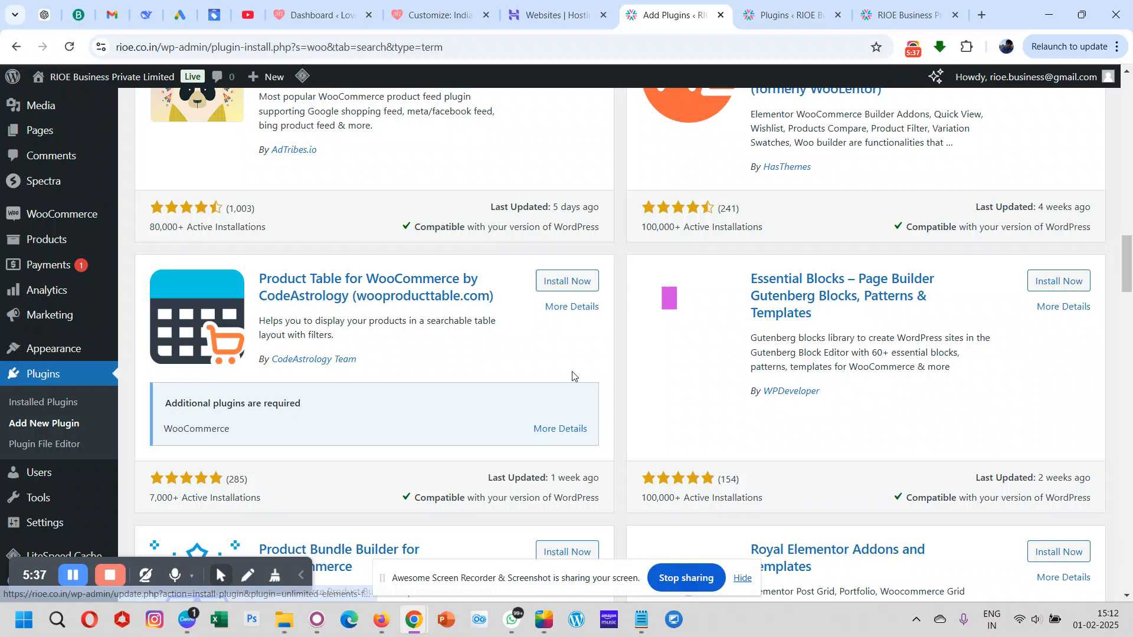
pyautogui.scroll(-20, 573, 376)
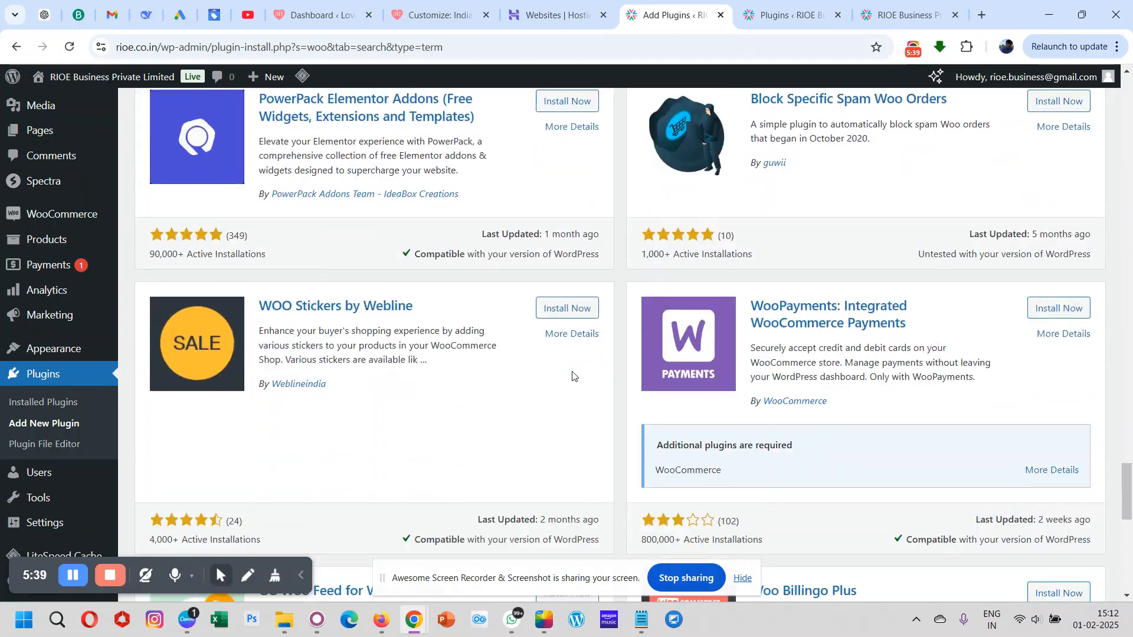
# Check the total number of plugins found for "woo" and look through the first page of matching plugins.
pyautogui.scroll(-10, 572, 376)
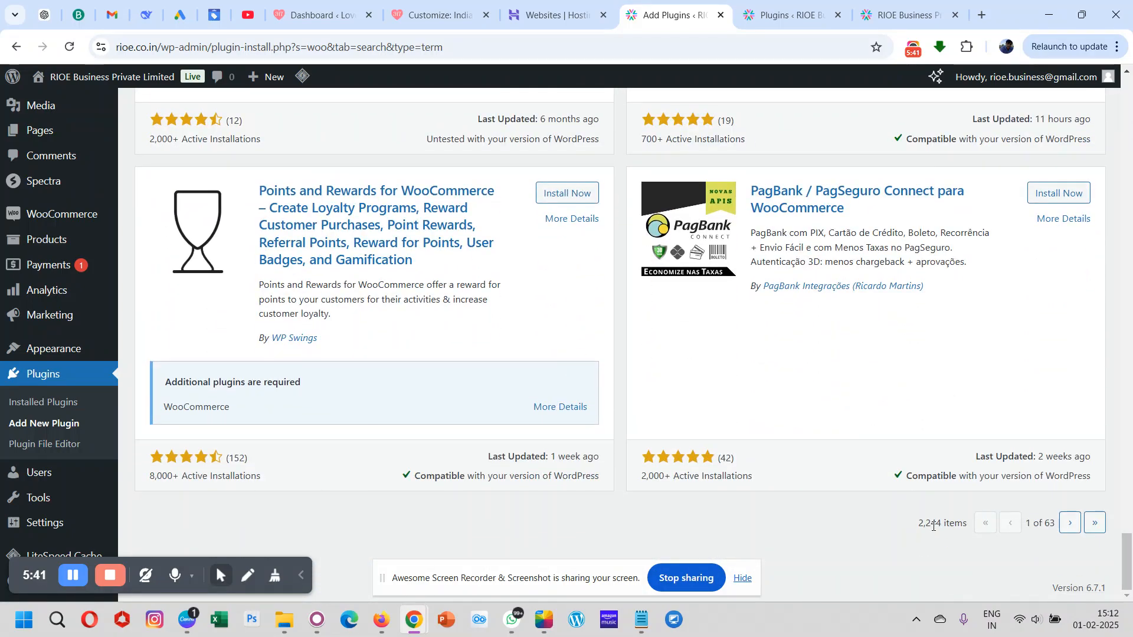
pyautogui.doubleClick(927, 524)
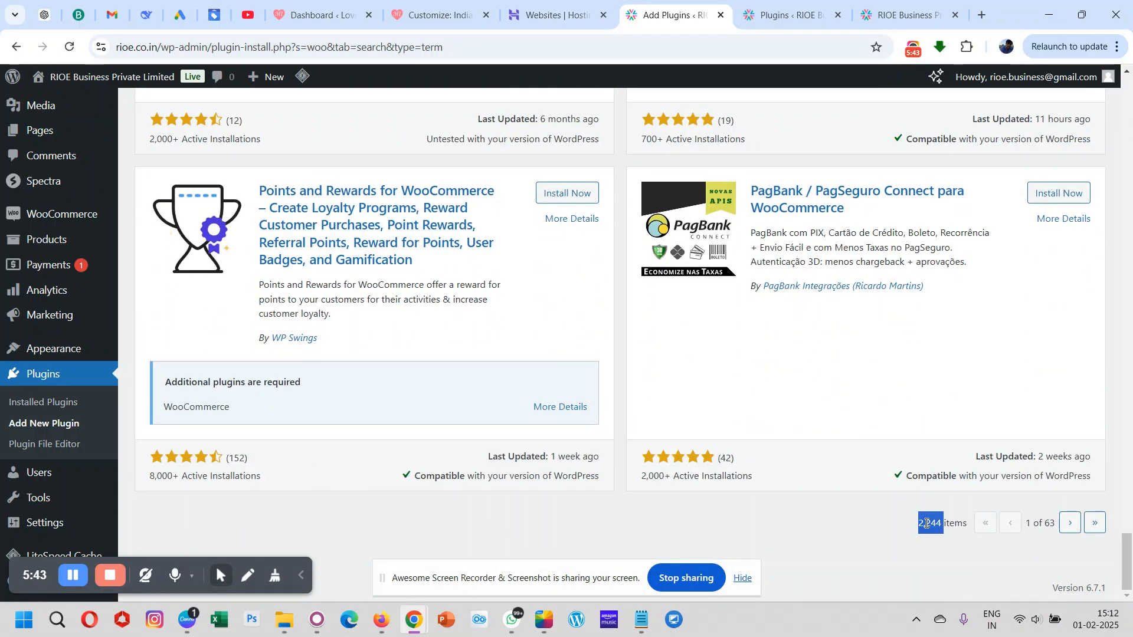
pyautogui.scroll(20, 926, 524)
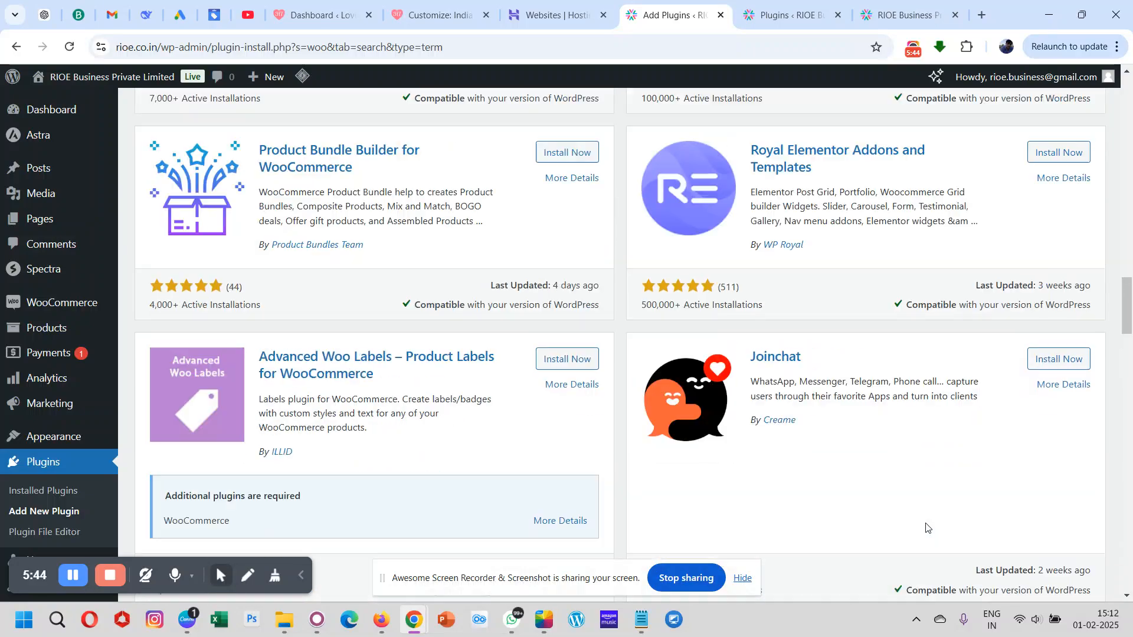
pyautogui.scroll(2, 927, 527)
pyautogui.scroll(-2, 926, 526)
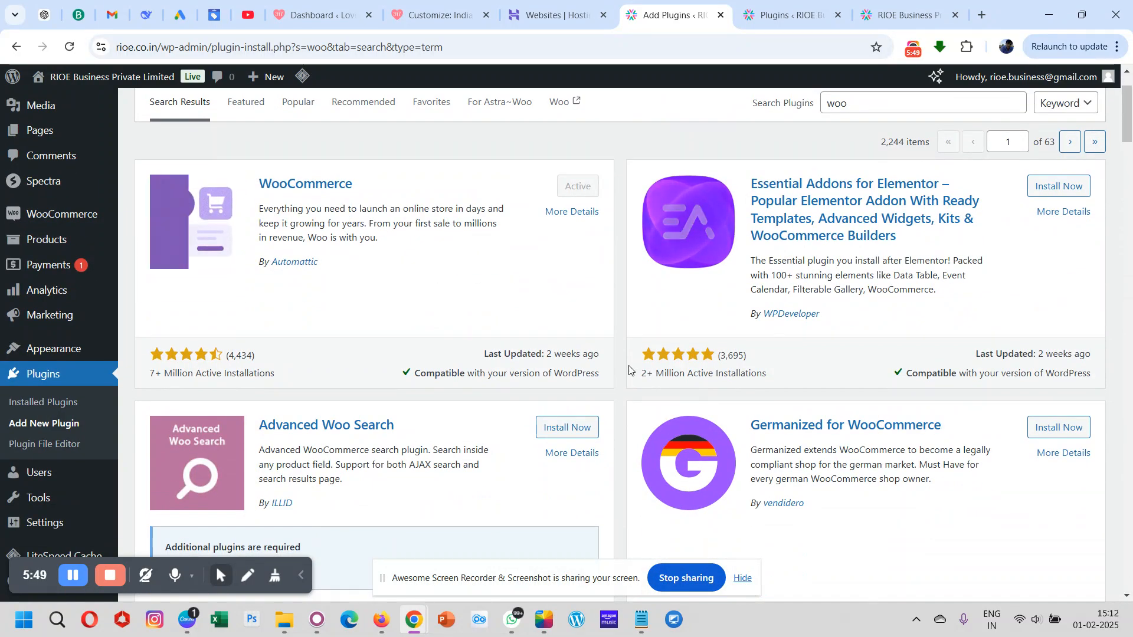
pyautogui.scroll(-4, 630, 370)
pyautogui.scroll(-8, 629, 370)
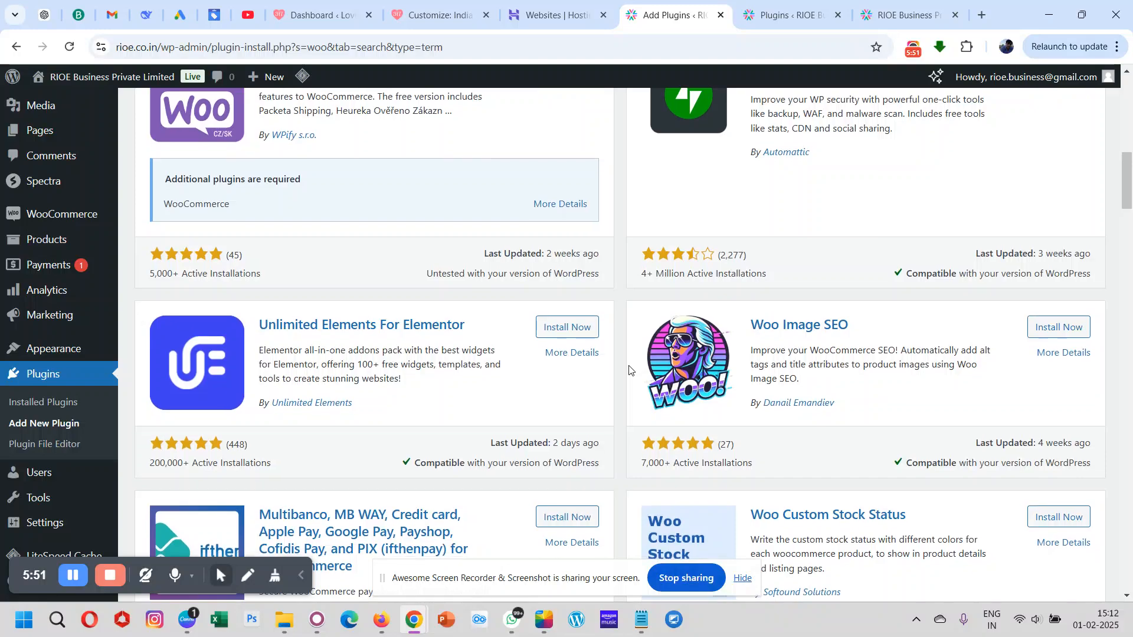
pyautogui.scroll(13, 629, 370)
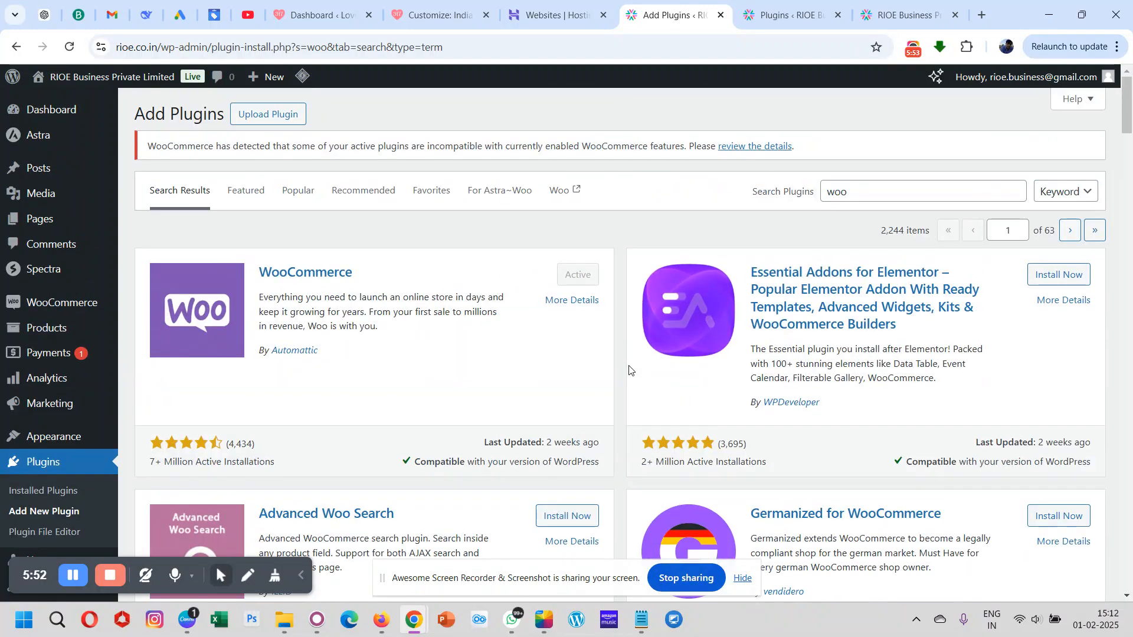